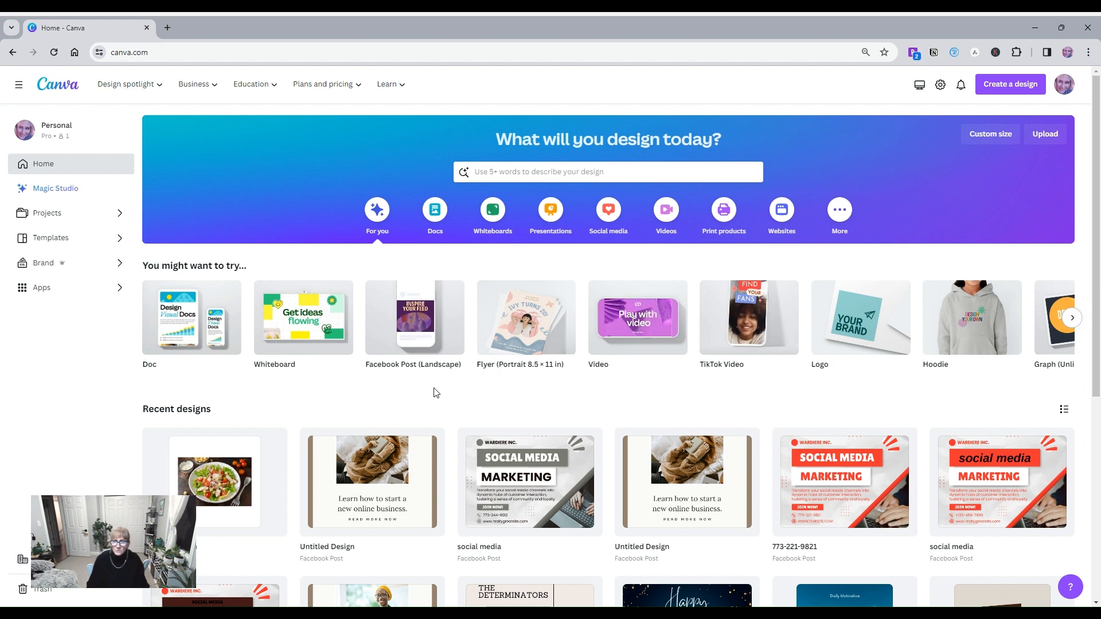
- Create a new Facebook Post (Landscape) design and look through its available templates
click(406, 329)
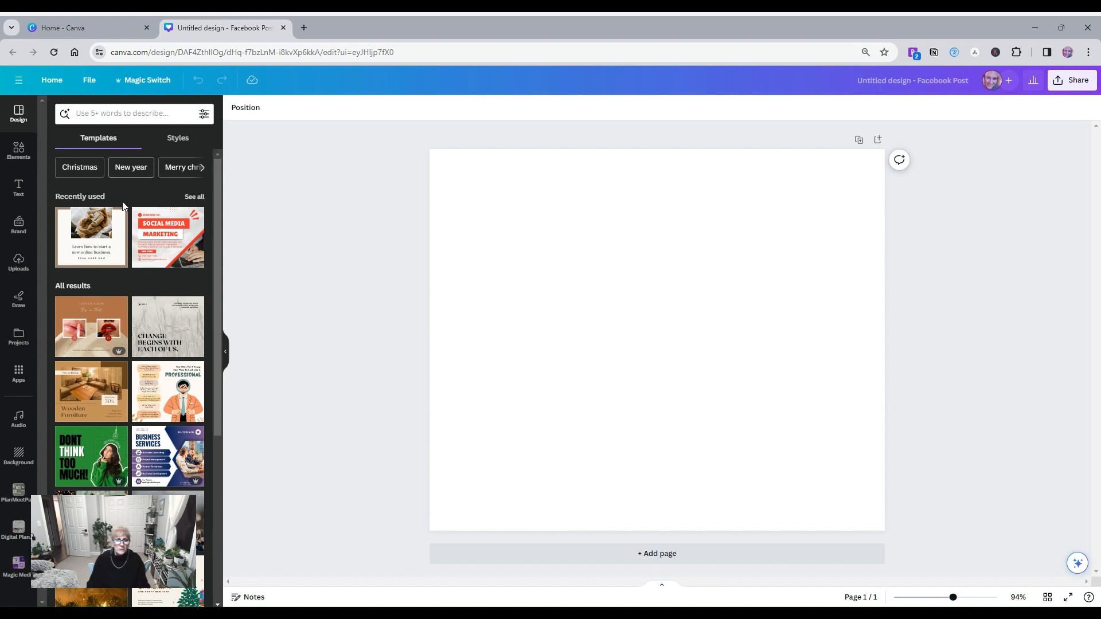
scroll(131, 235, down, 4)
scroll(129, 232, down, 10)
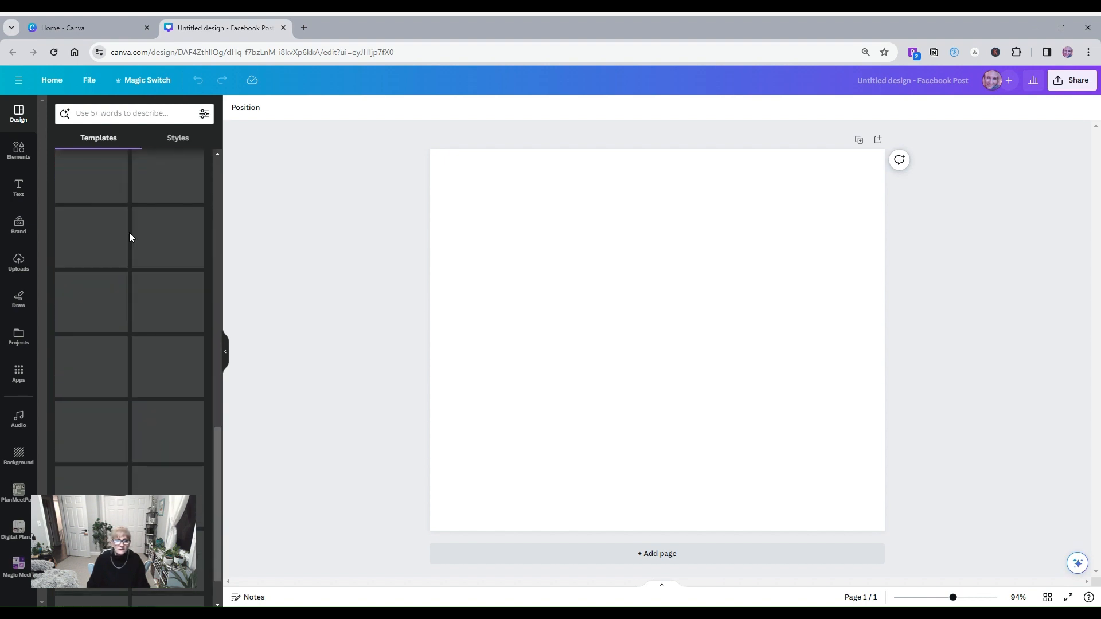
scroll(129, 232, down, 5)
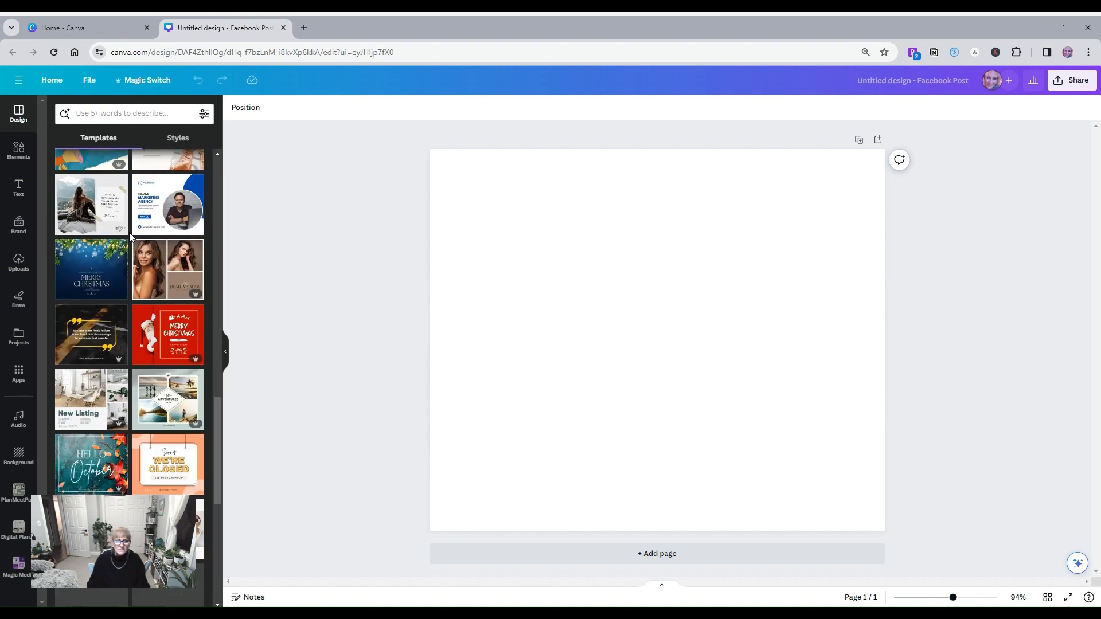
scroll(129, 232, up, 10)
scroll(129, 232, up, 10)
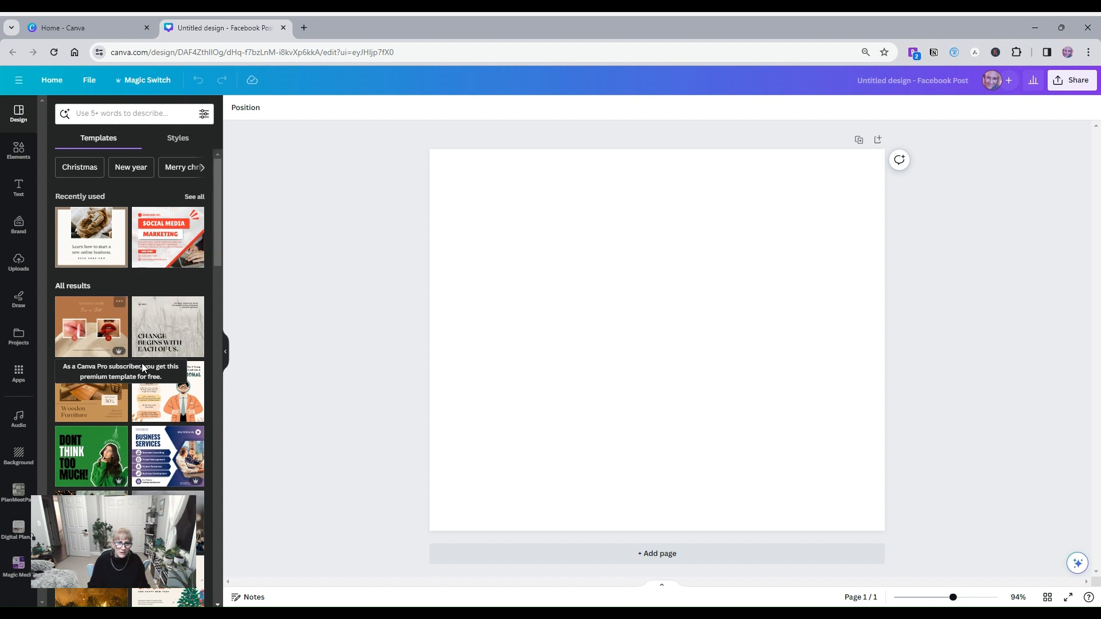
scroll(186, 265, down, 2)
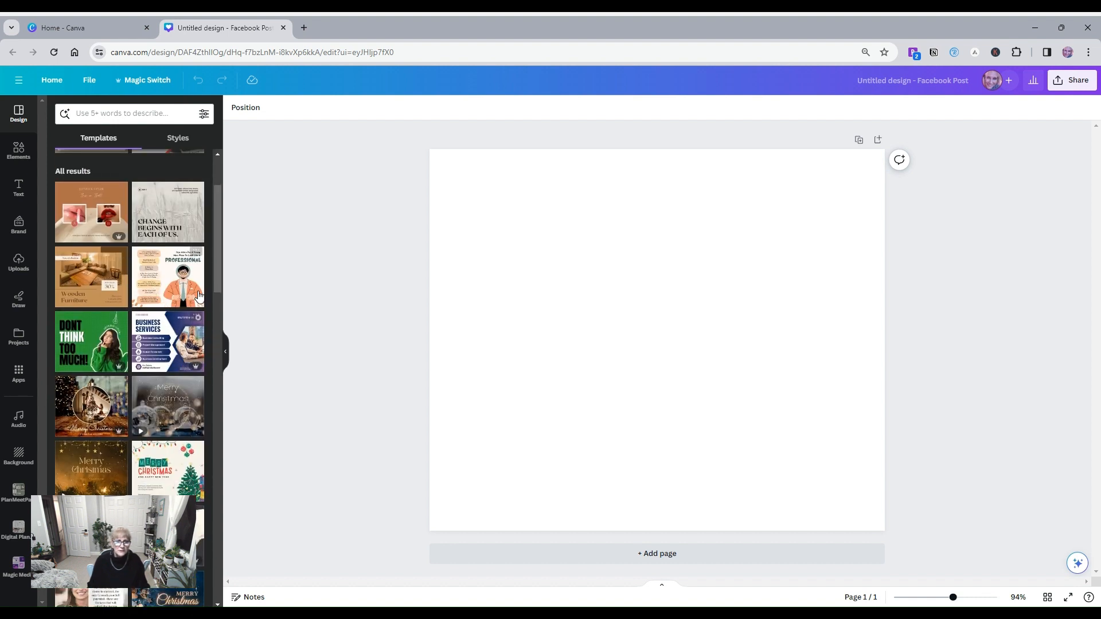
scroll(150, 354, down, 4)
scroll(152, 360, up, 8)
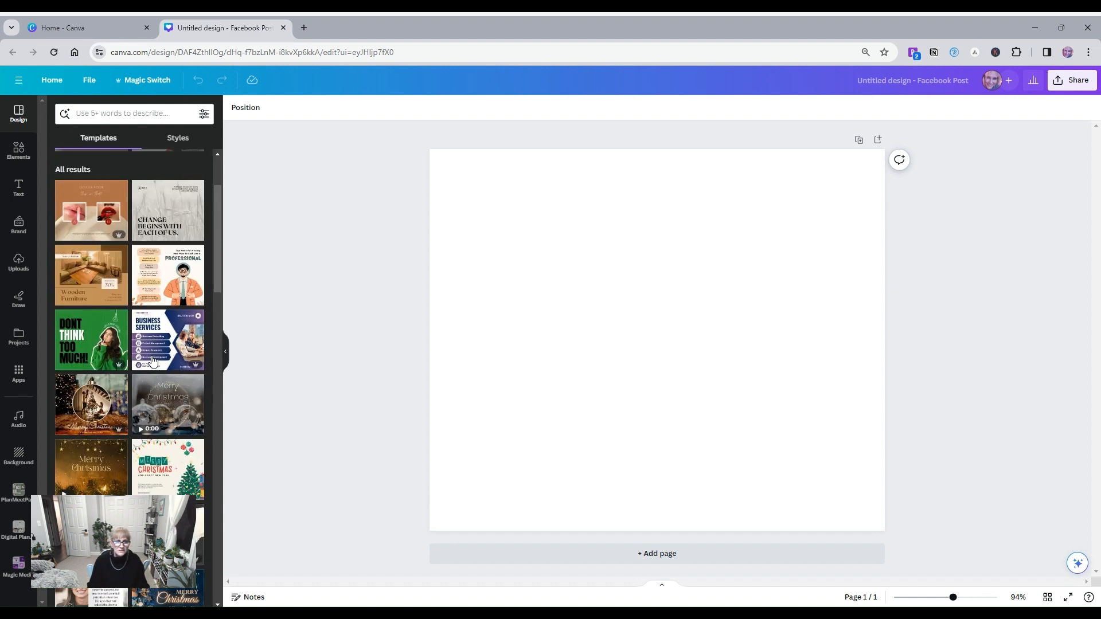
- Browse the available design elements, including shapes, graphics, AI image generation and stickers
click(20, 159)
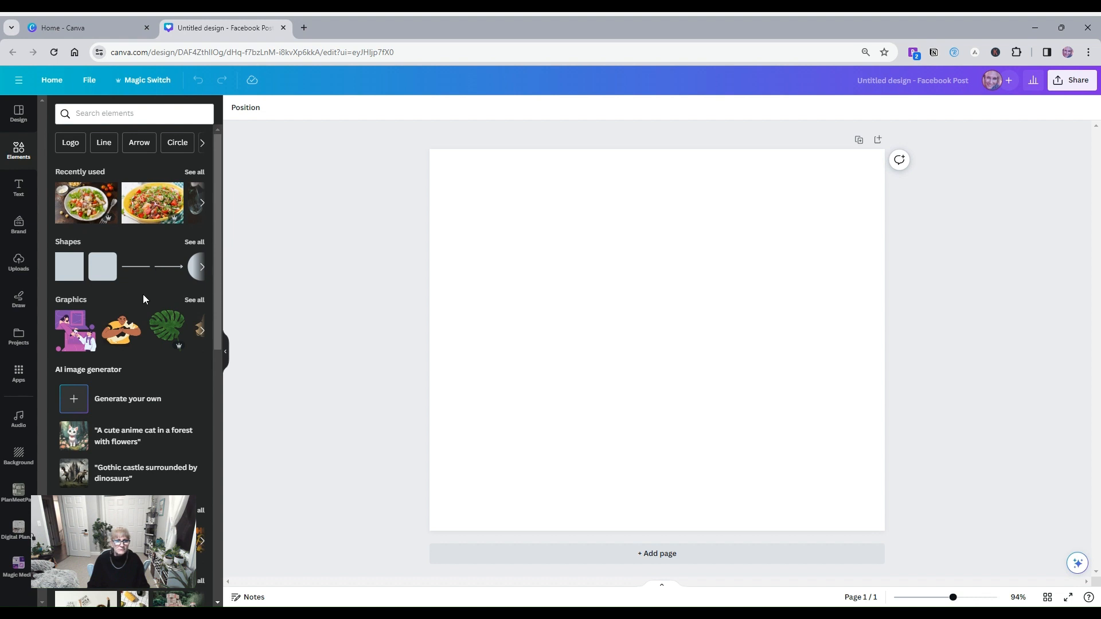
scroll(143, 300, down, 7)
scroll(143, 301, up, 6)
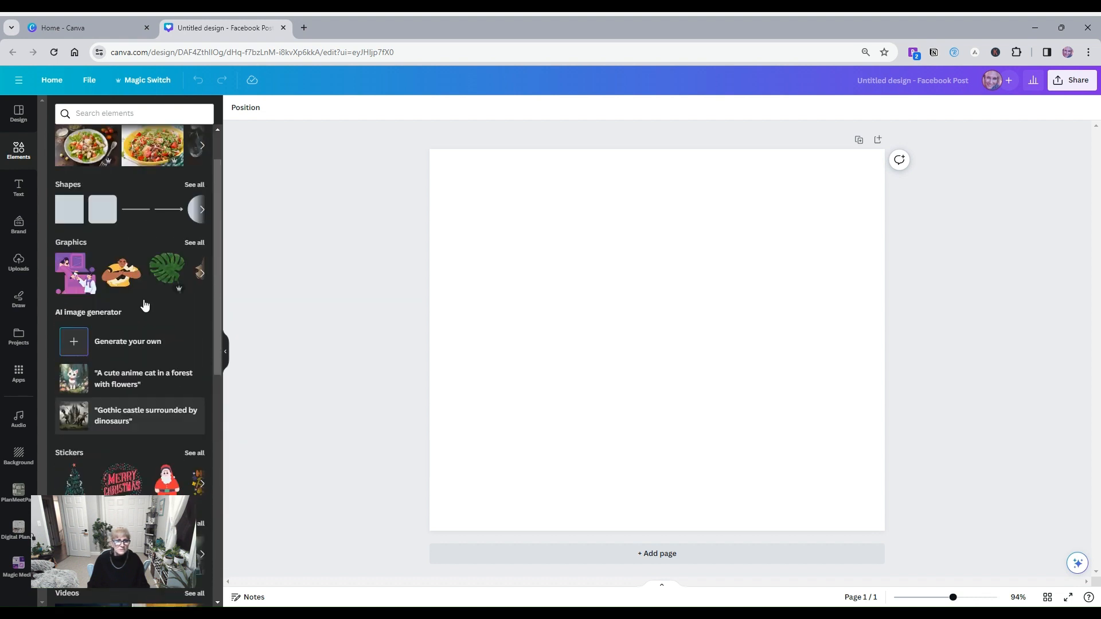
scroll(144, 305, up, 1)
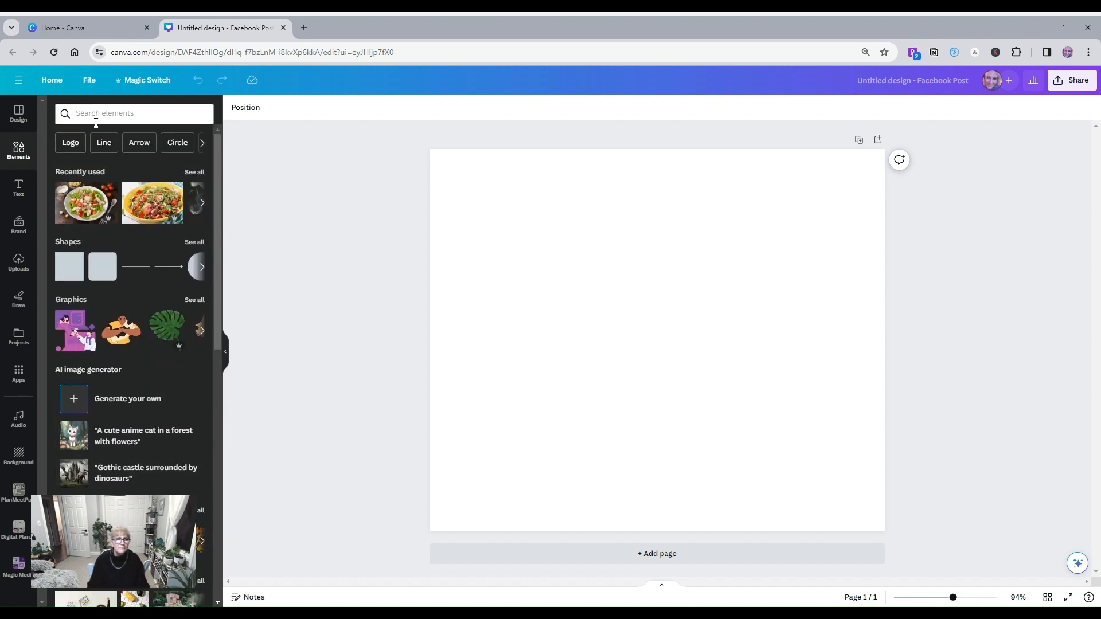
- Apply the recently used red and white Social Media Marketing template to the blank page and return to the template list
click(17, 115)
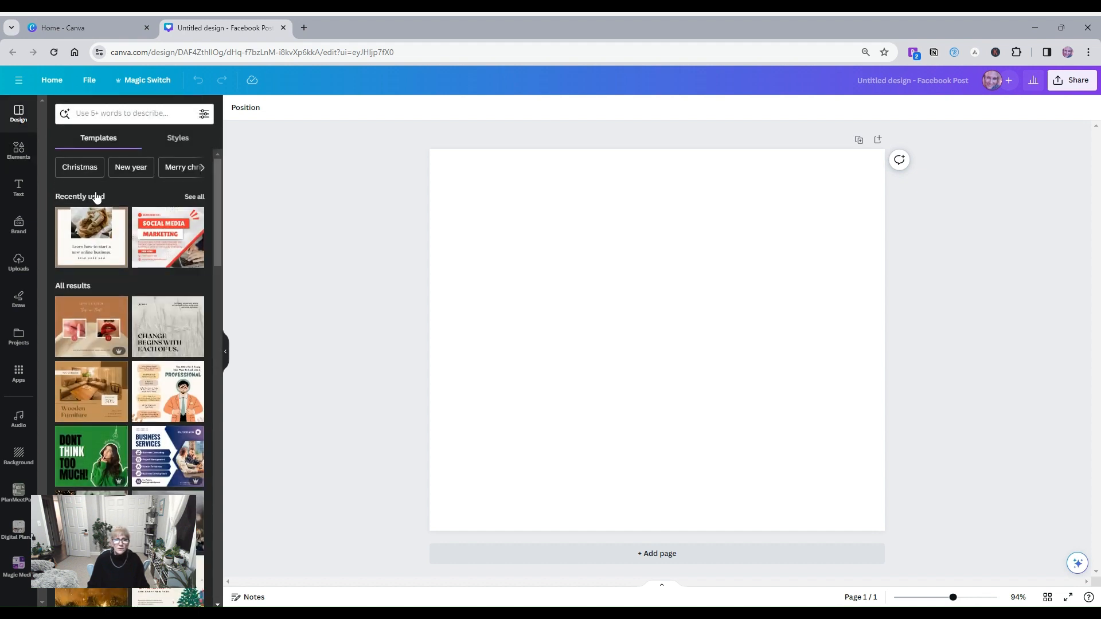
click(158, 240)
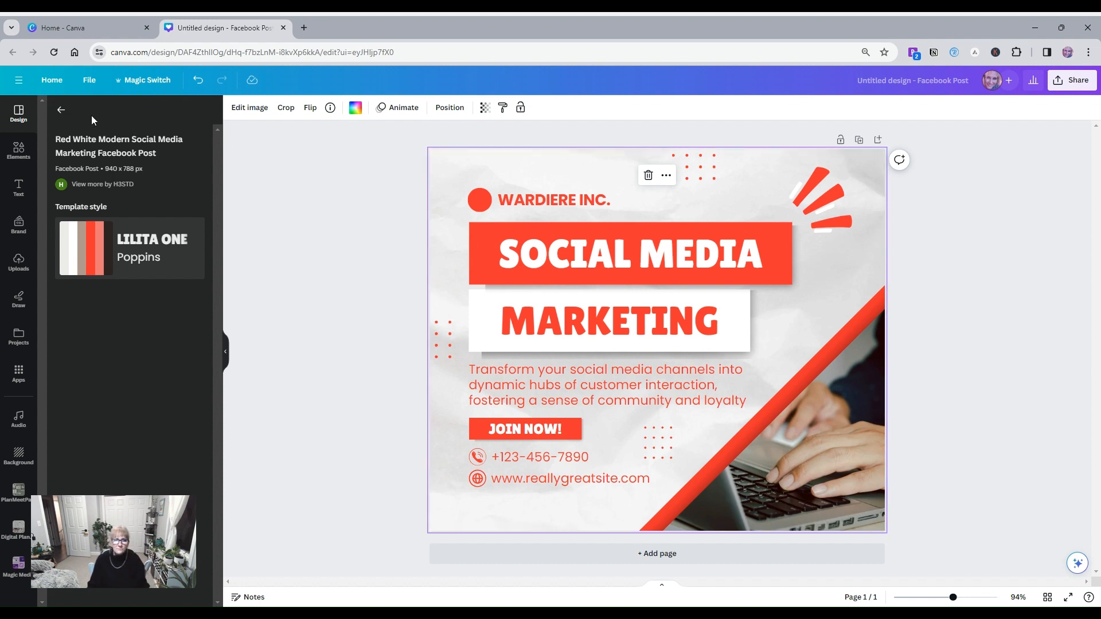
click(60, 109)
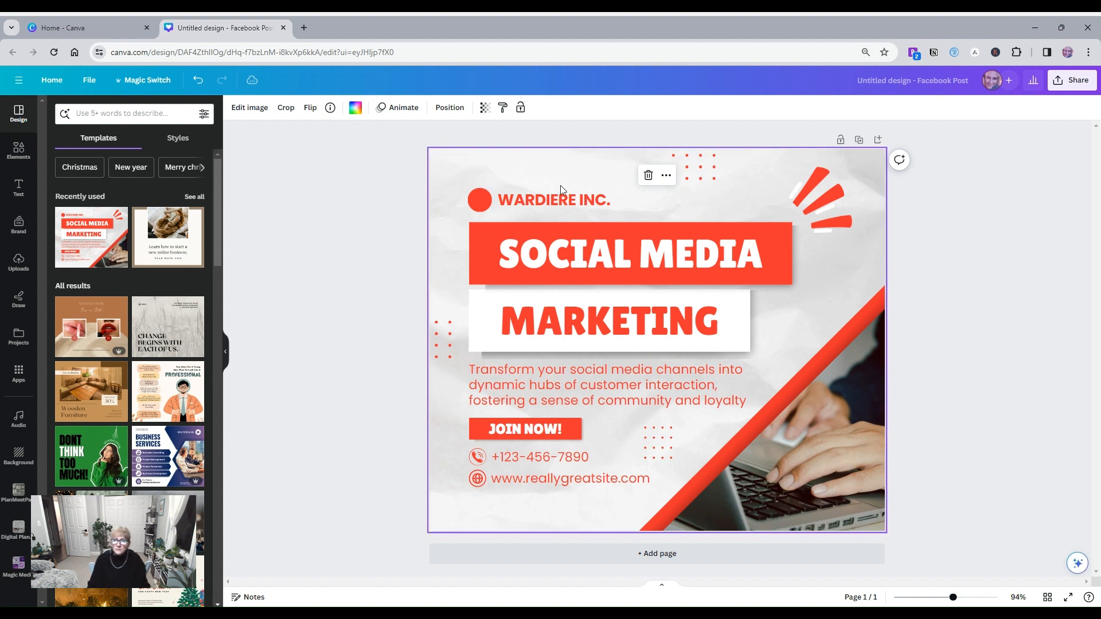
- Inspect the separate parts of the header: the company name, the SOCIAL MEDIA text and the red shape behind it
click(627, 204)
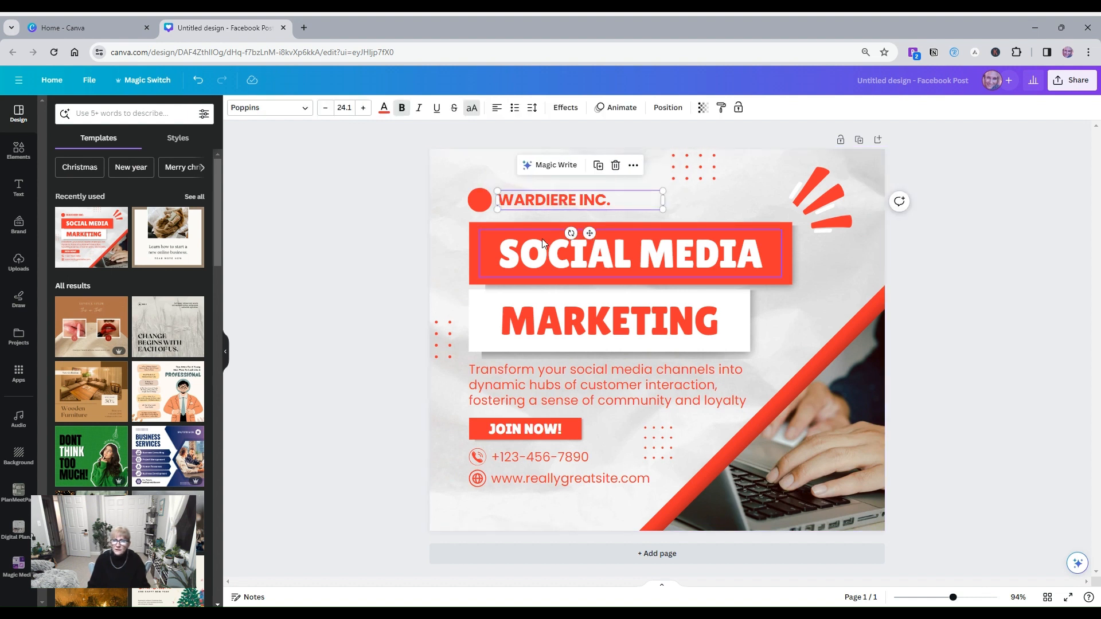
click(487, 246)
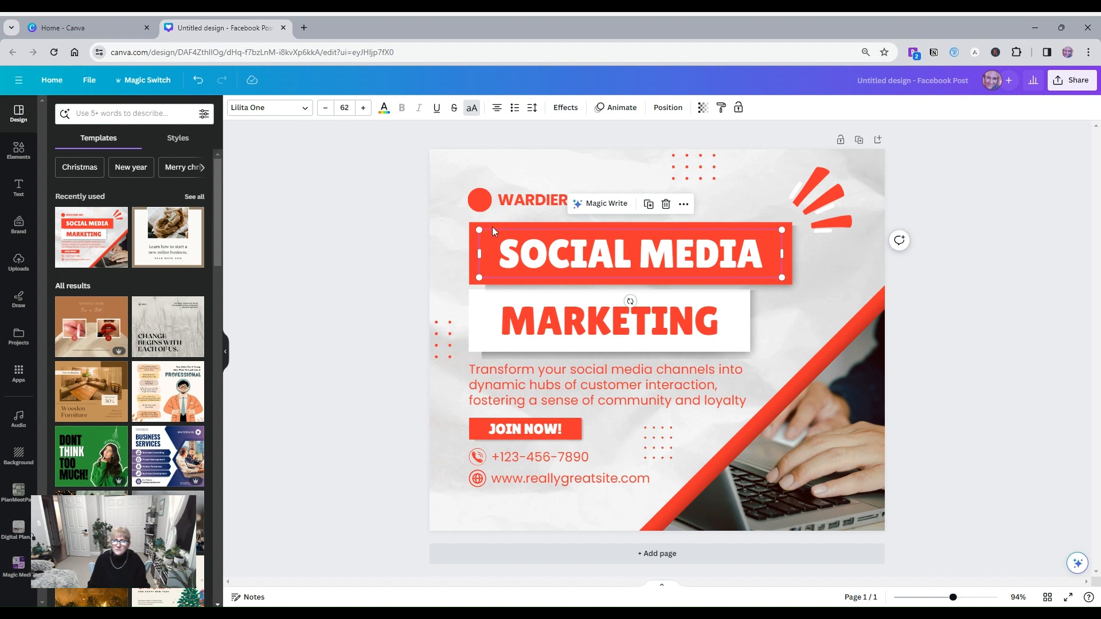
double_click(491, 226)
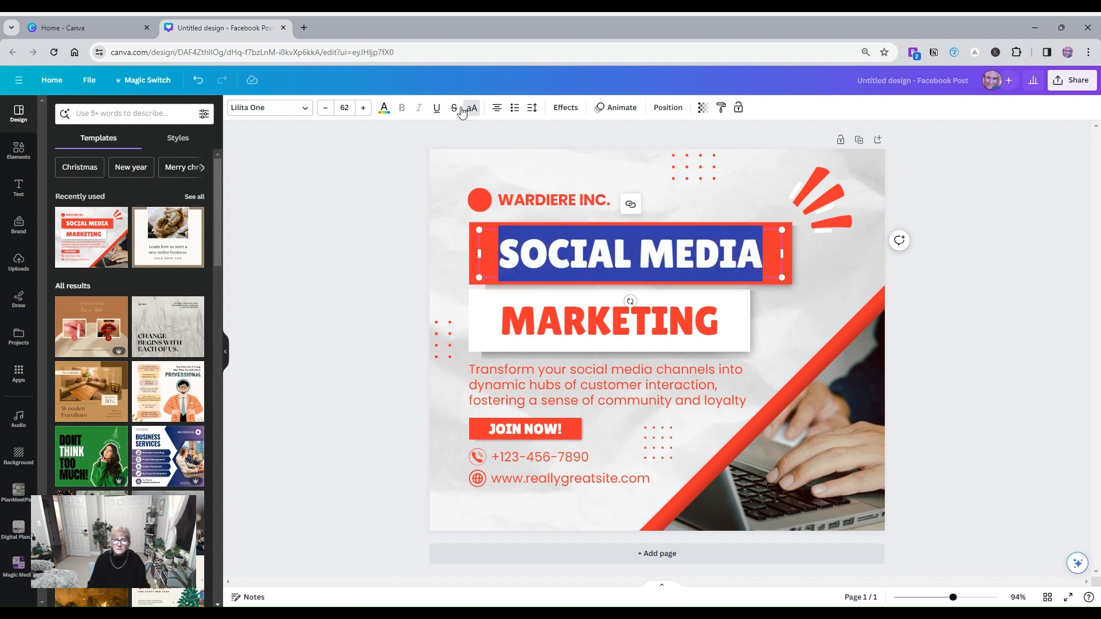
click(452, 260)
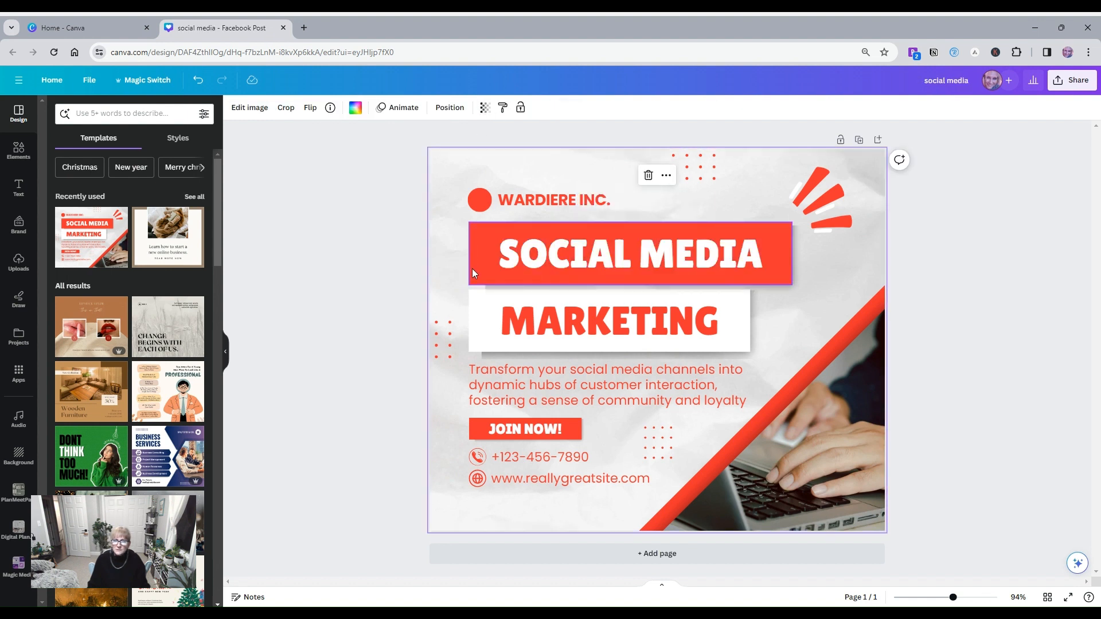
click(473, 272)
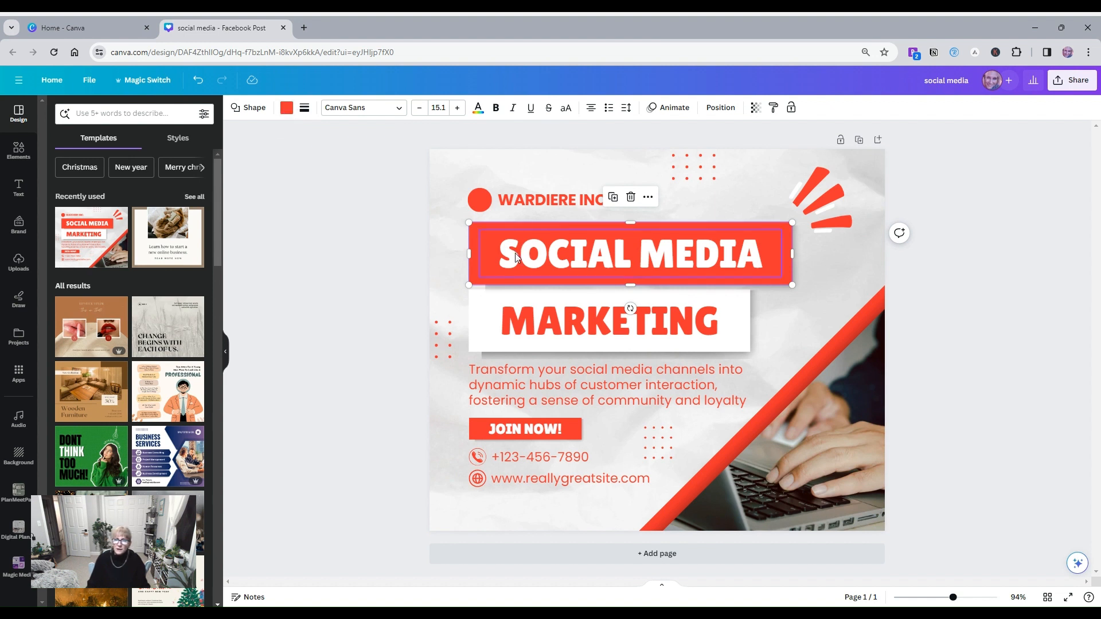
click(541, 233)
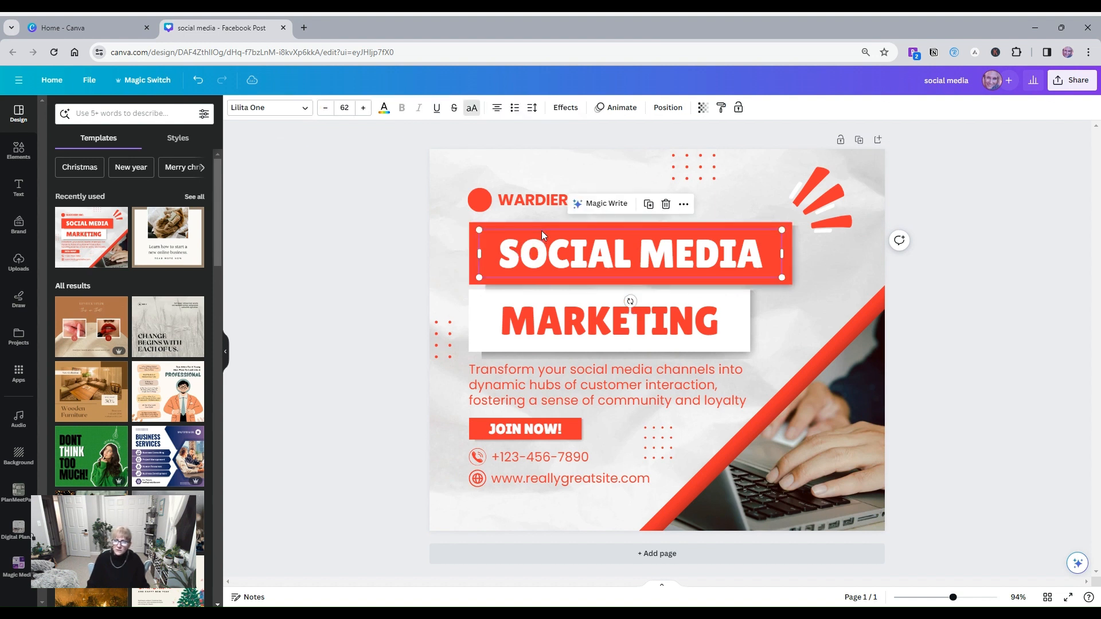
- View the font choices for the SOCIAL MEDIA text and try raising and lowering its font size by one
double_click(768, 253)
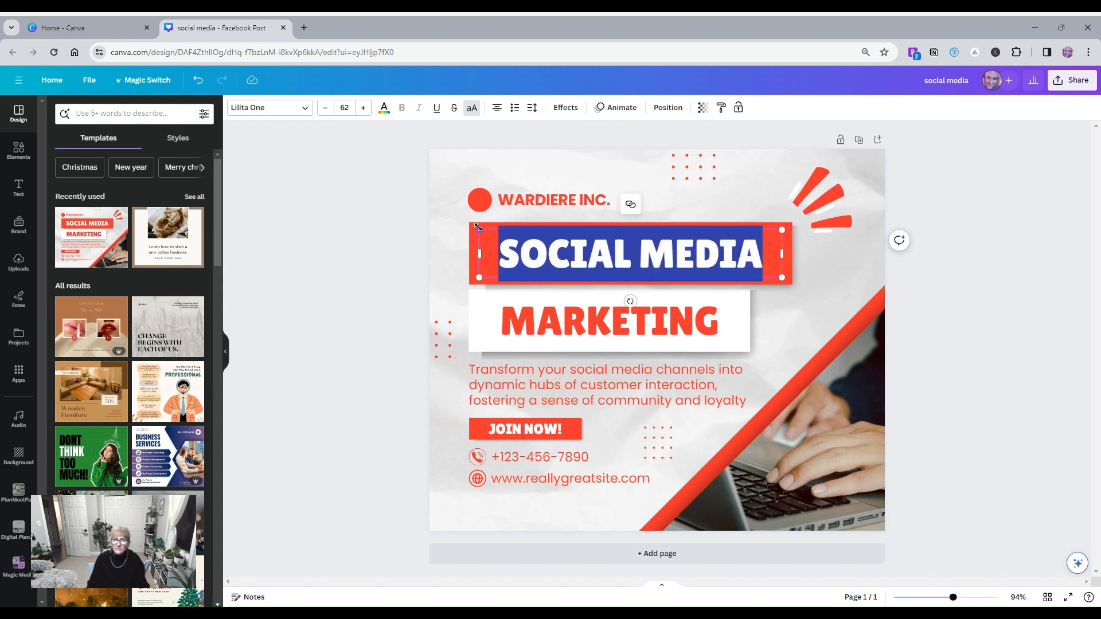
click(303, 109)
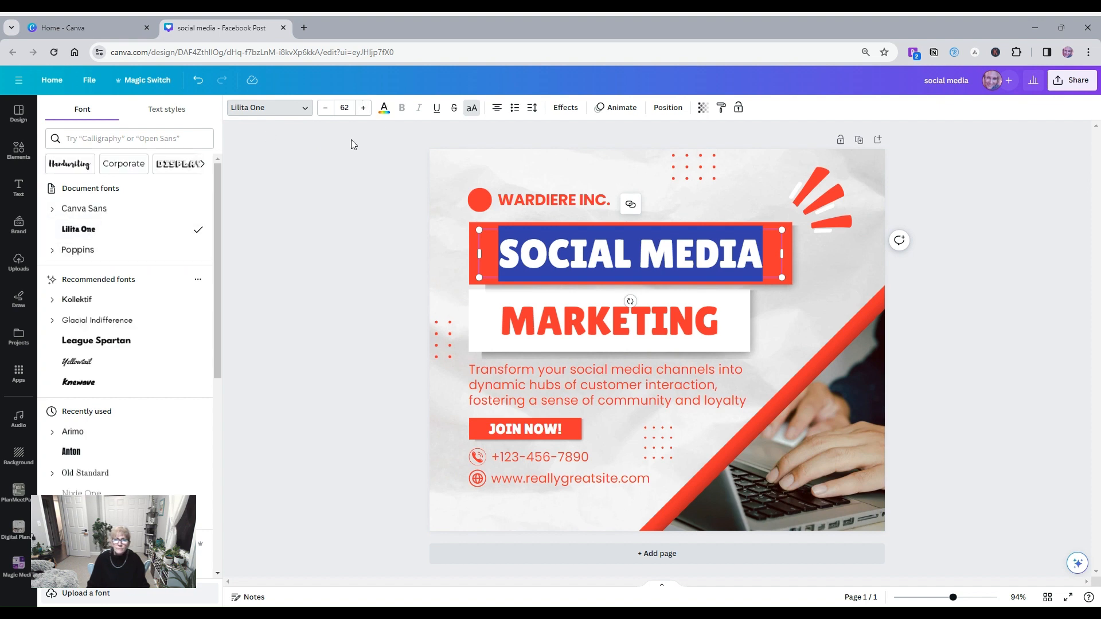
click(361, 108)
click(325, 109)
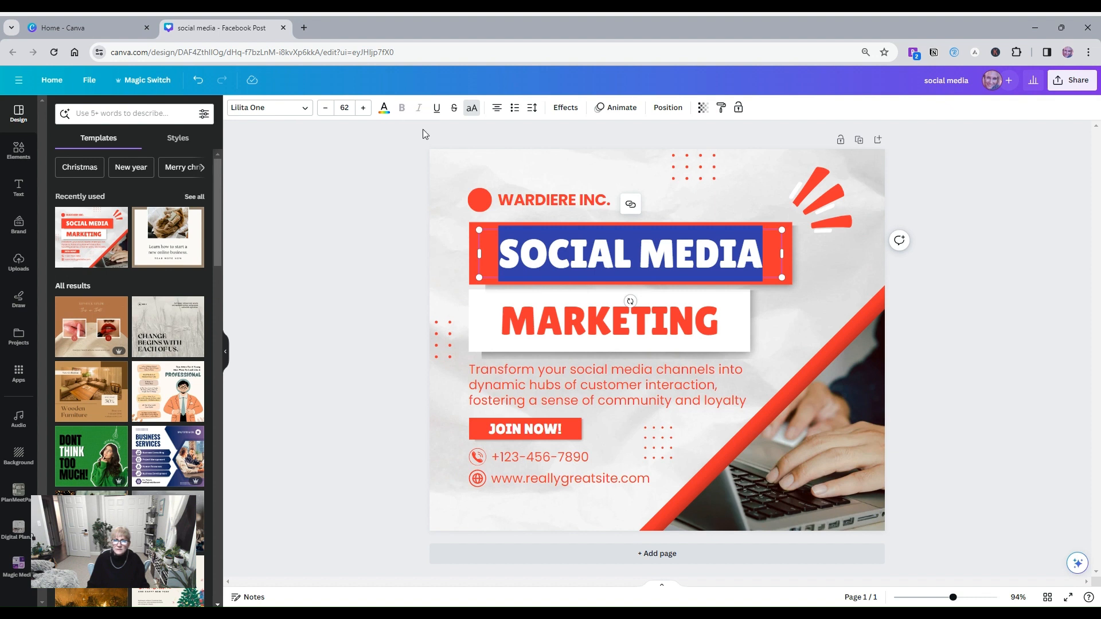
- Try lowercase, strikethrough and underline on the SOCIAL MEDIA text, and restore its plain uppercase formatting
click(472, 111)
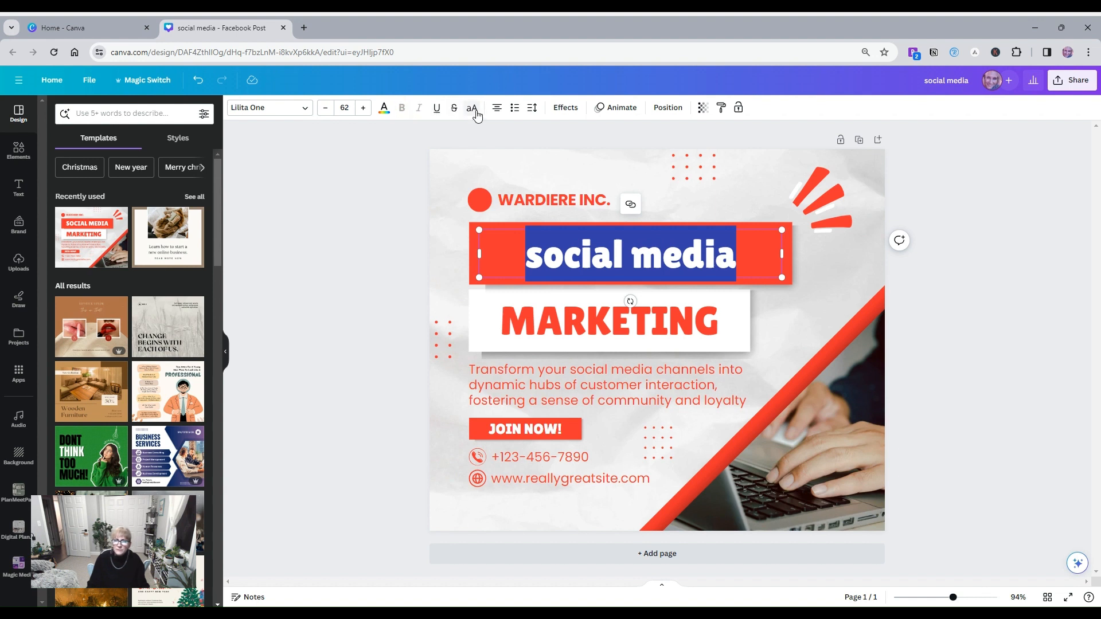
click(454, 108)
click(436, 108)
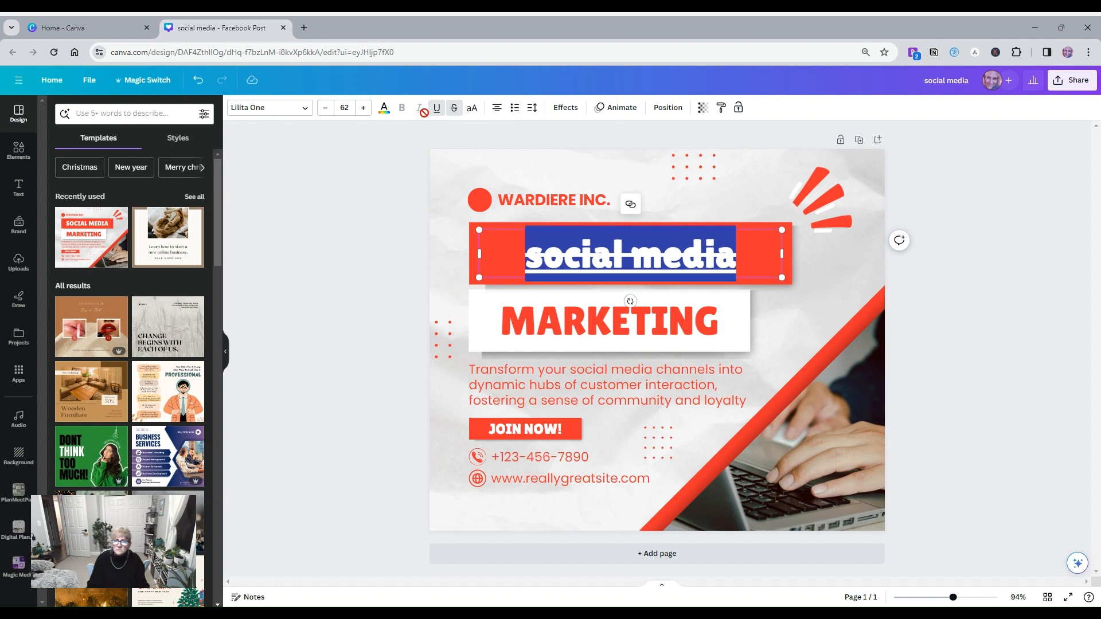
click(453, 108)
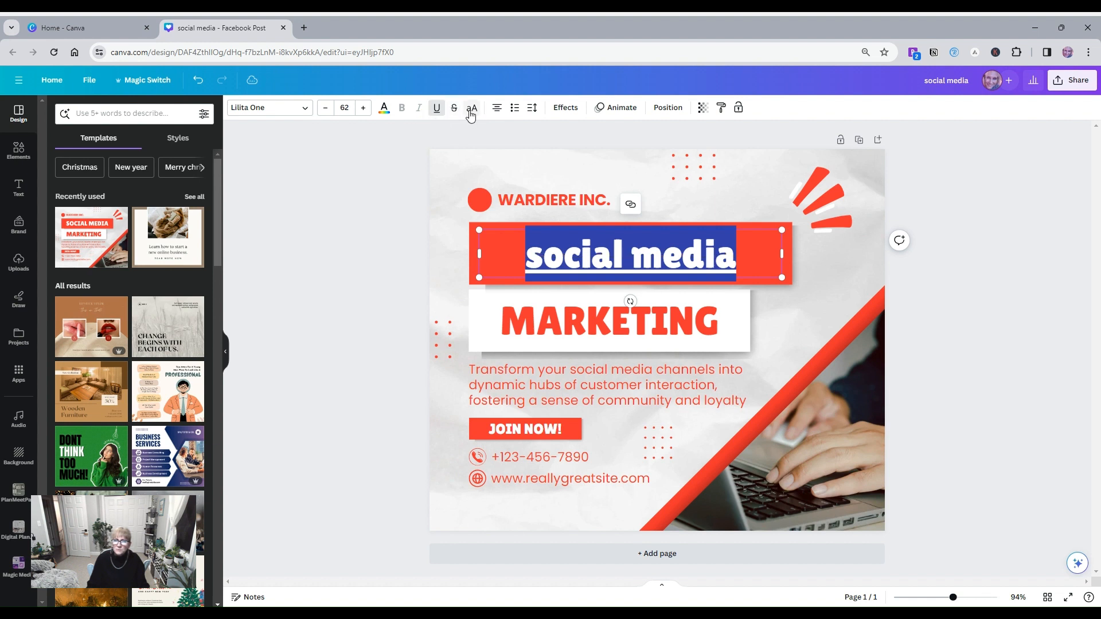
click(470, 109)
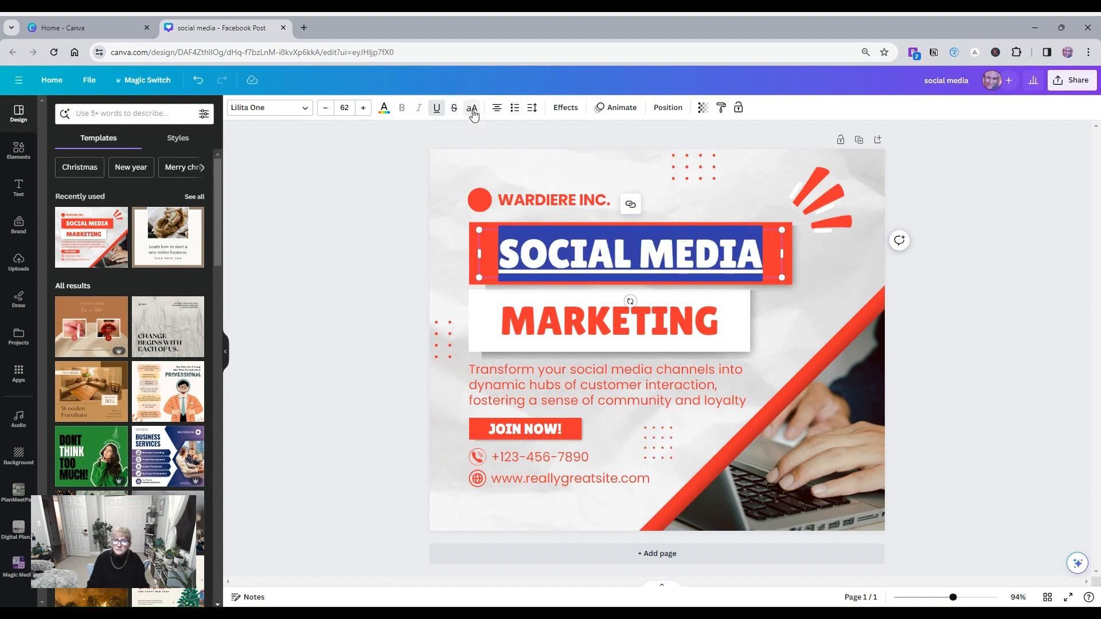
click(436, 108)
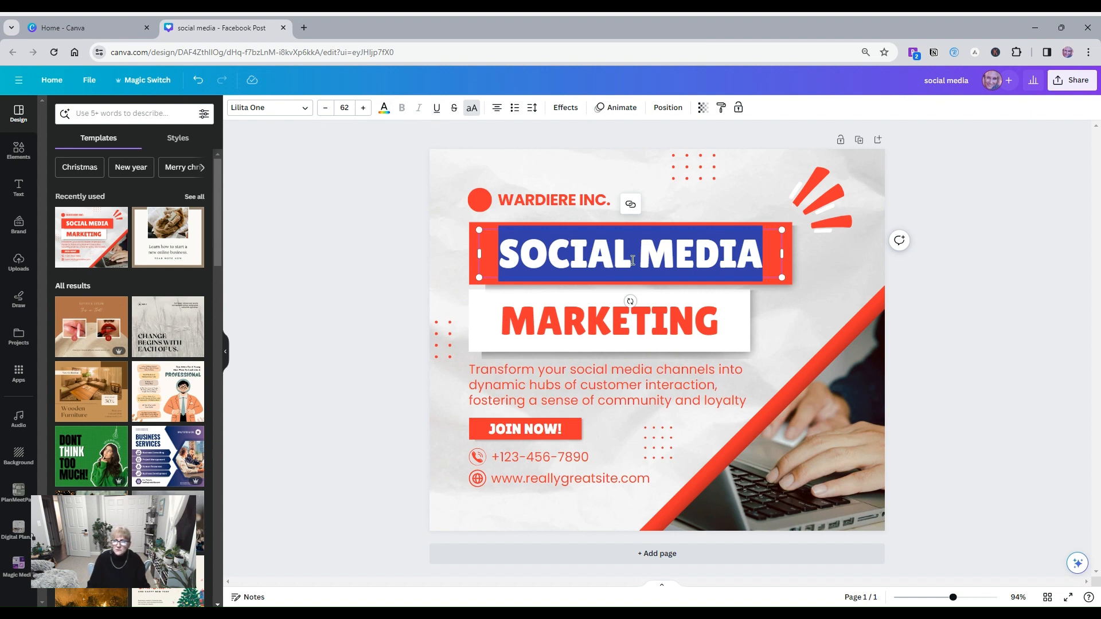
click(423, 263)
click(459, 257)
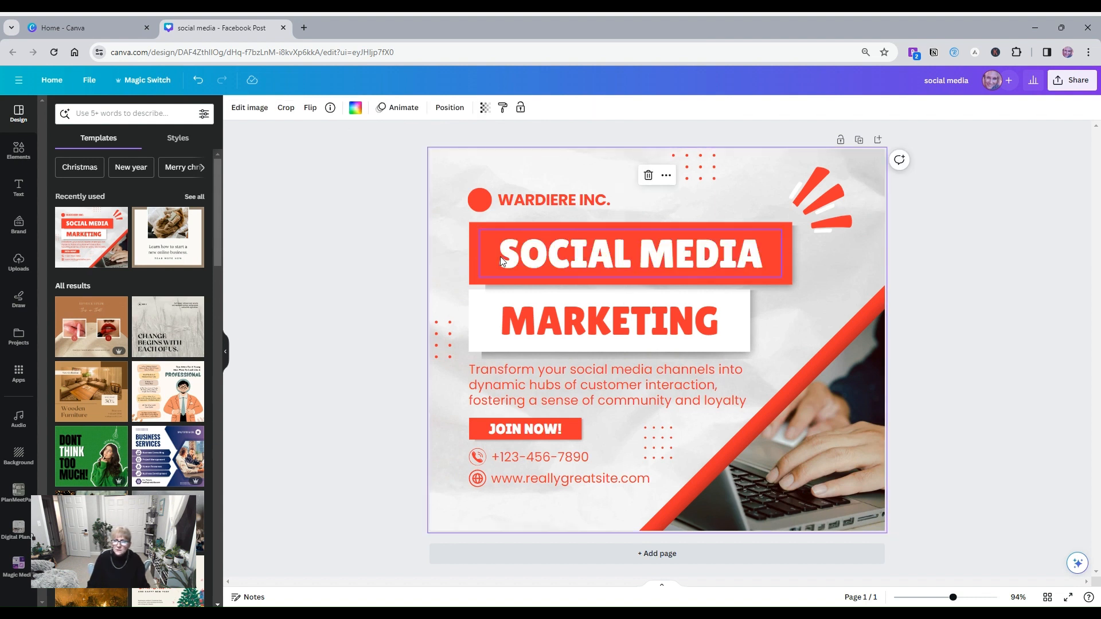
- Set the SOCIAL MEDIA text color to the photo color #1c0e11 and apply the change to all matching white text
click(498, 250)
double_click(503, 256)
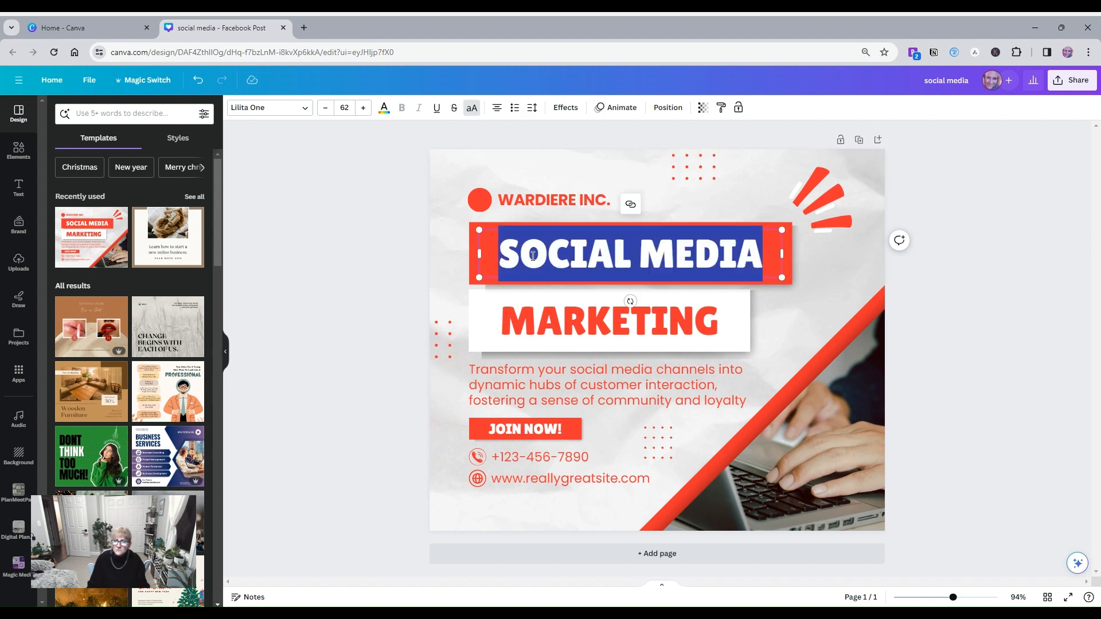
click(384, 108)
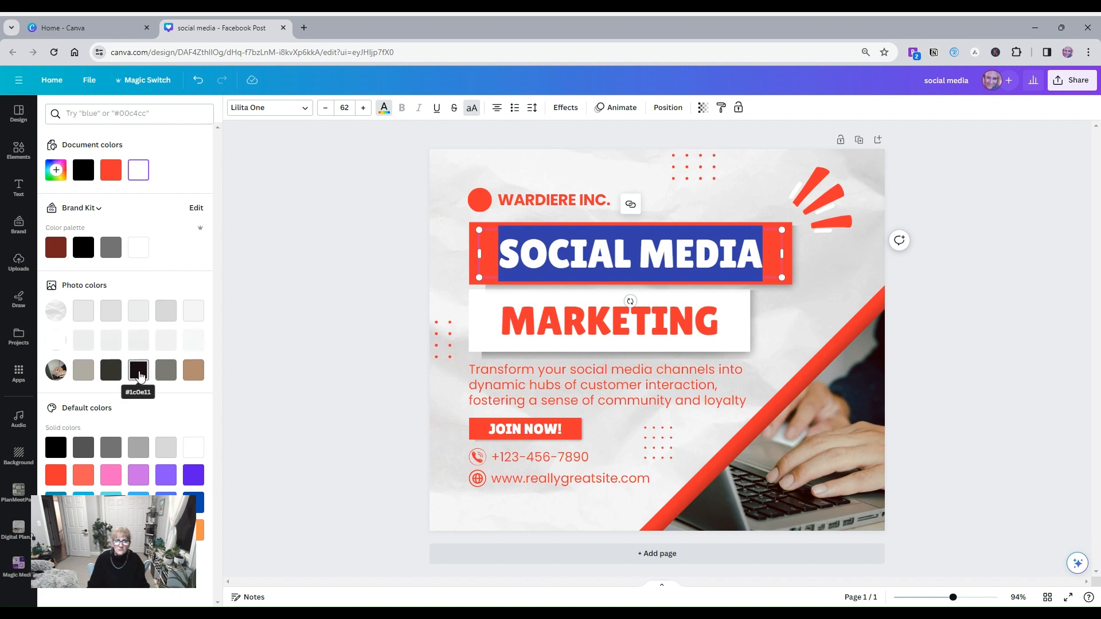
click(139, 371)
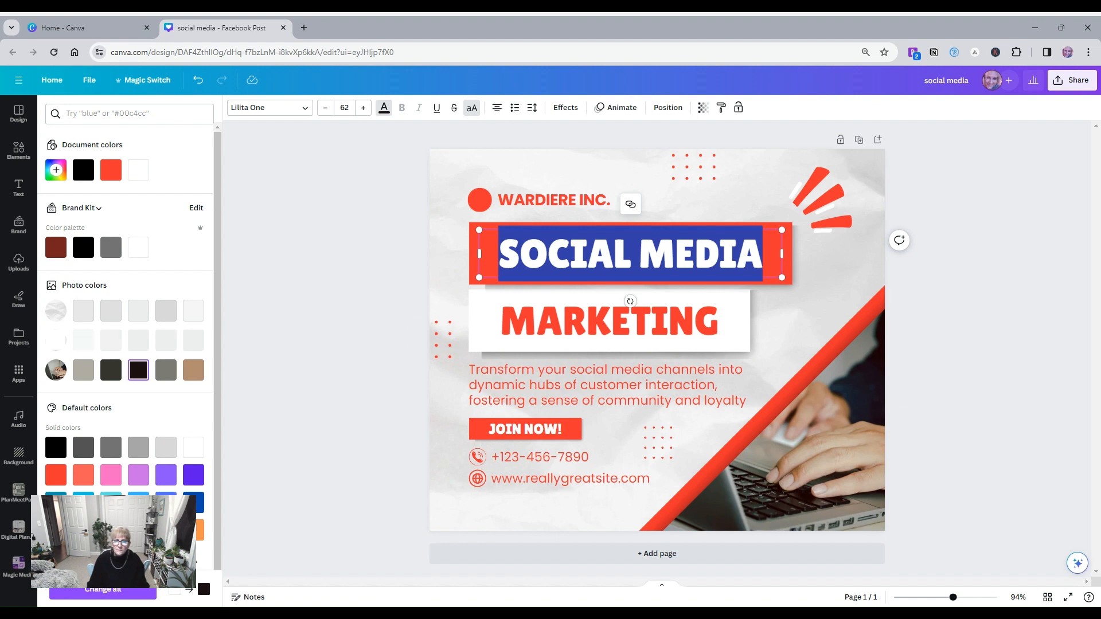
click(89, 594)
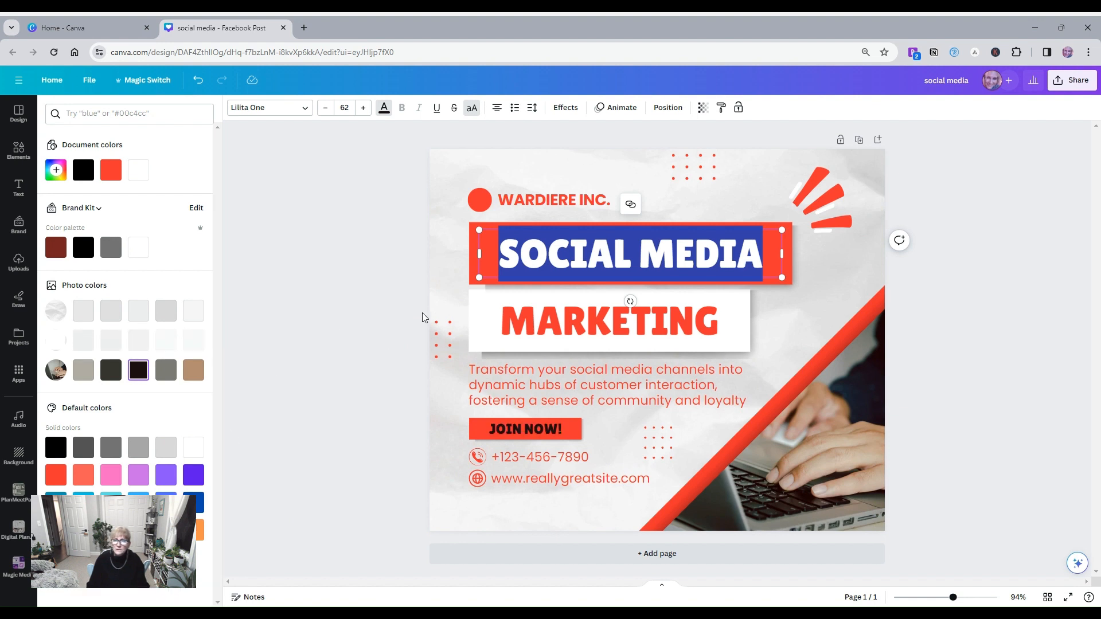
click(444, 272)
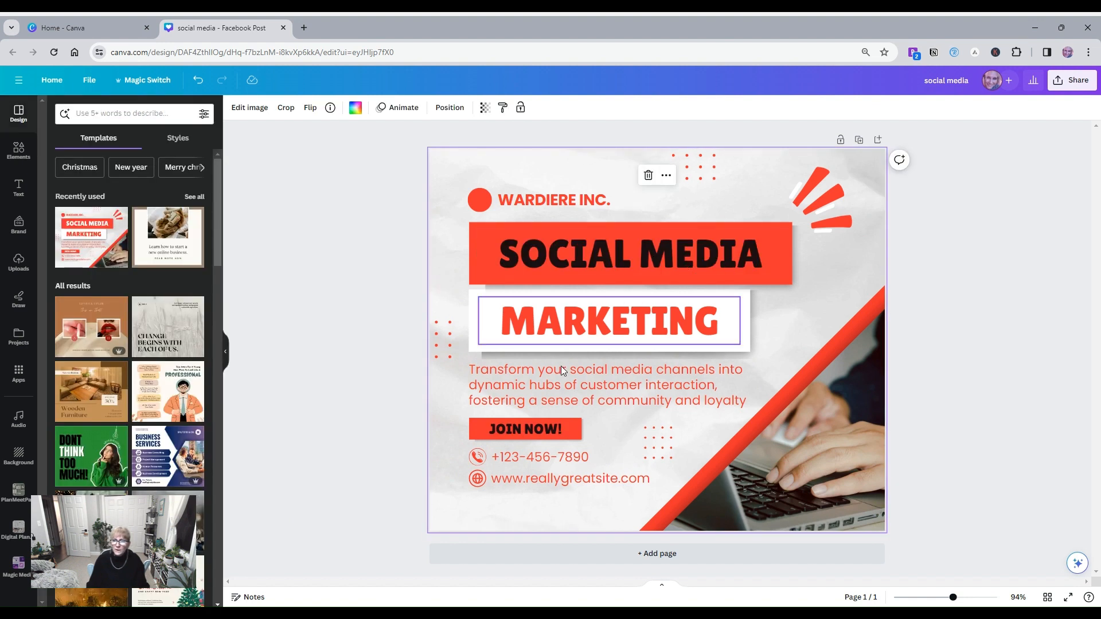
- Set the MARKETING text color to the photo color #7b7b75 and apply the change to all matching red text
click(559, 321)
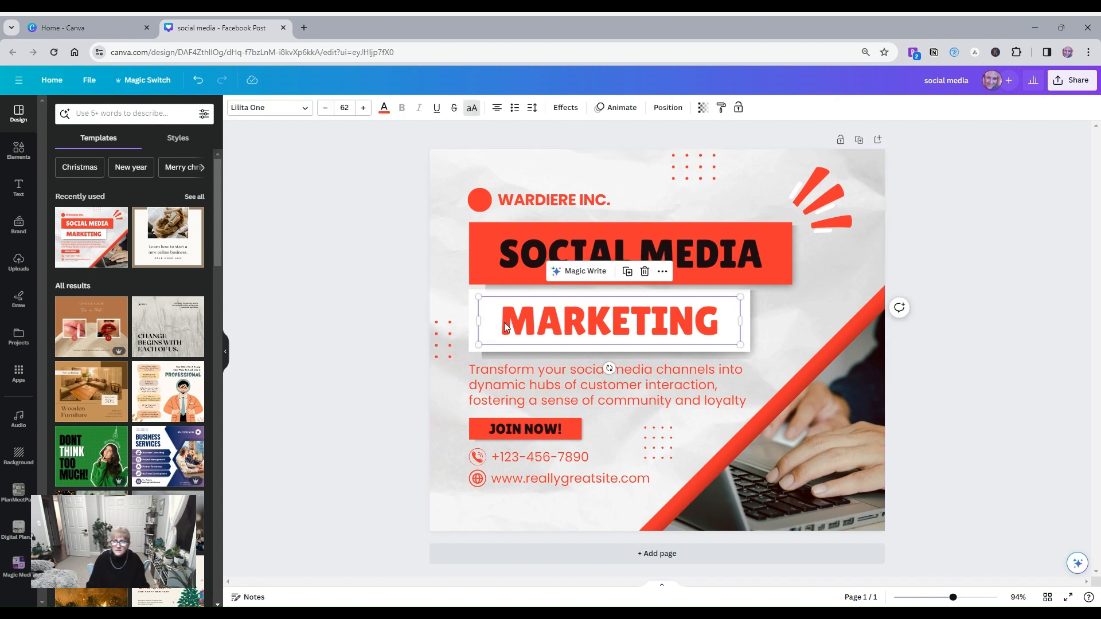
double_click(504, 322)
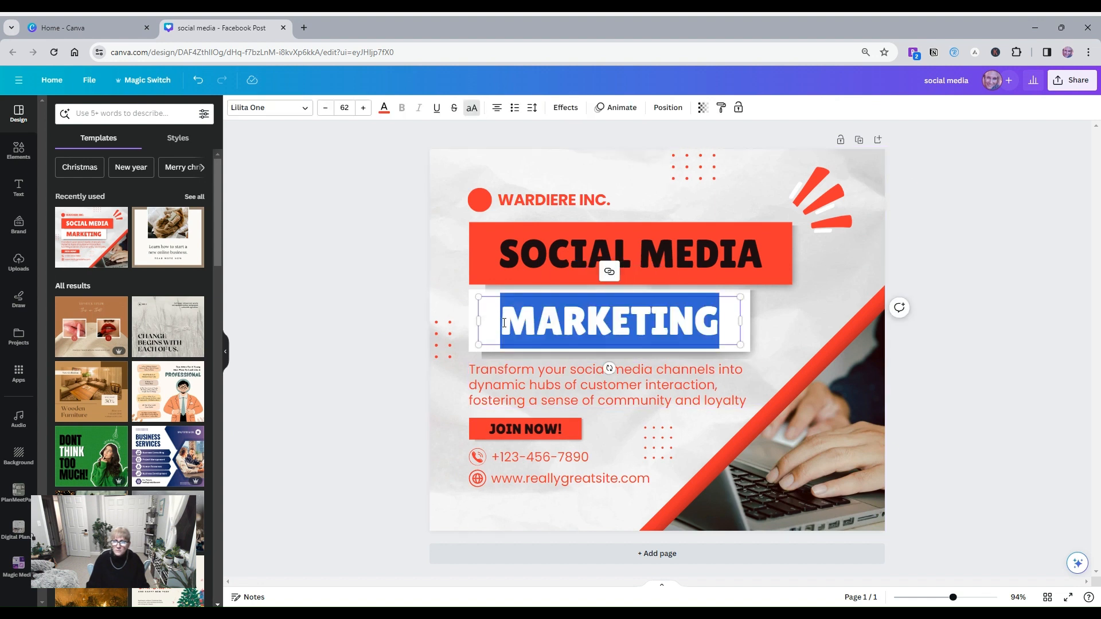
click(383, 108)
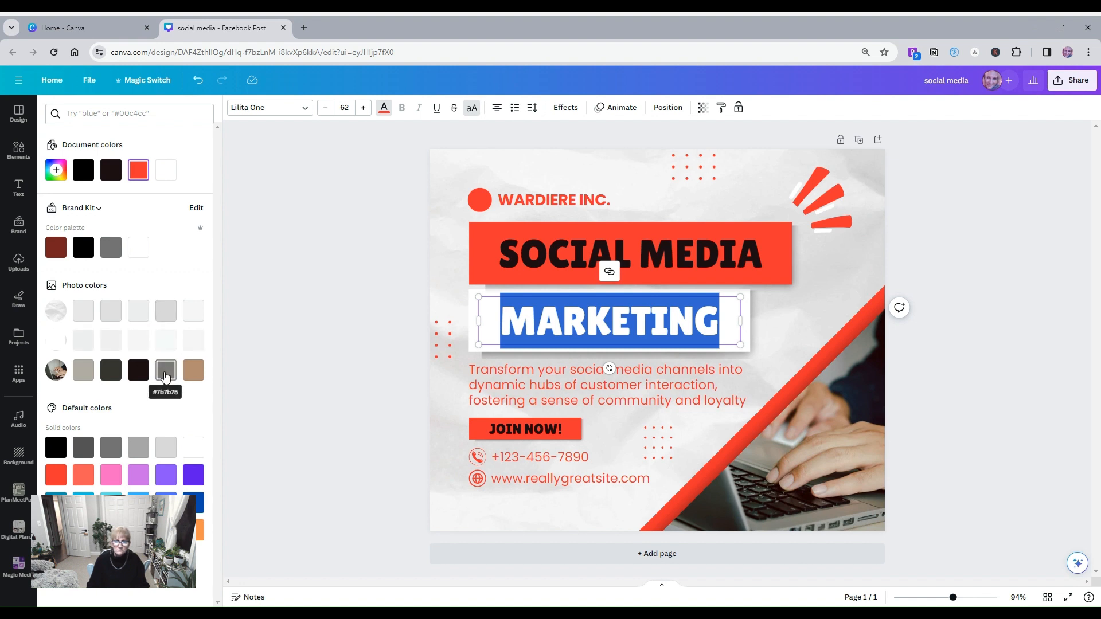
click(165, 371)
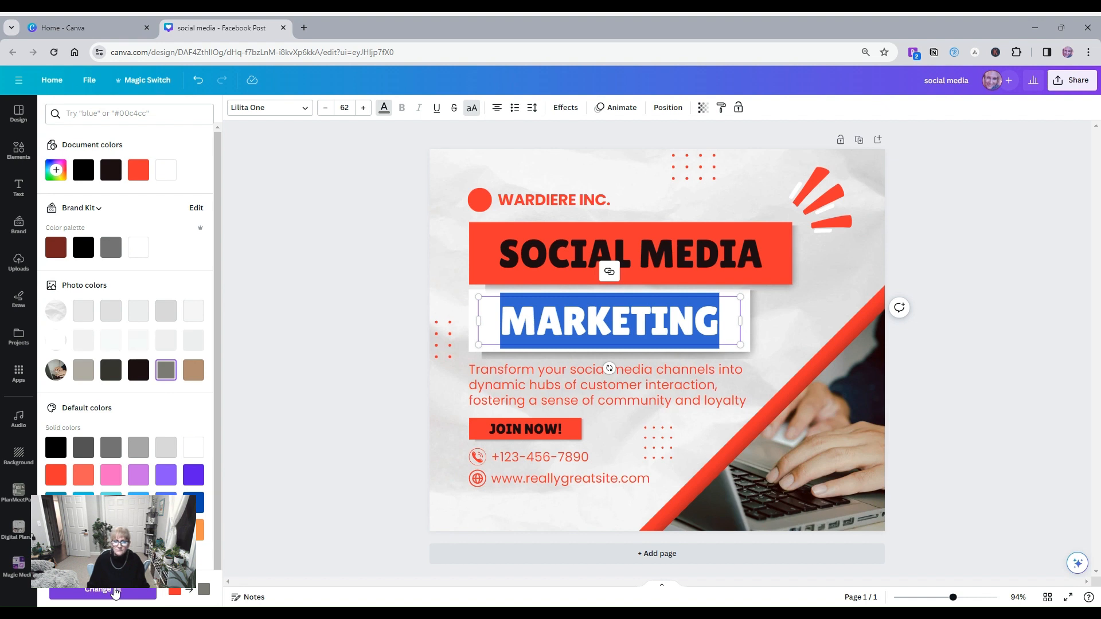
click(114, 592)
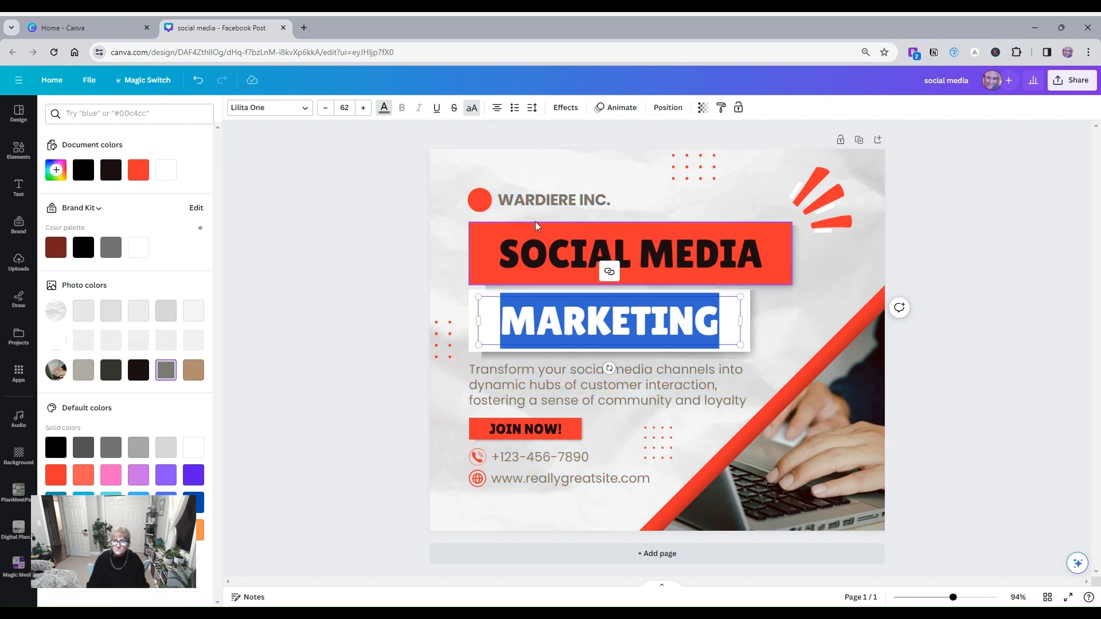
- Fill the red shape behind SOCIAL MEDIA with the default gray-to-white gradient, leaving the other red elements as they are
click(475, 240)
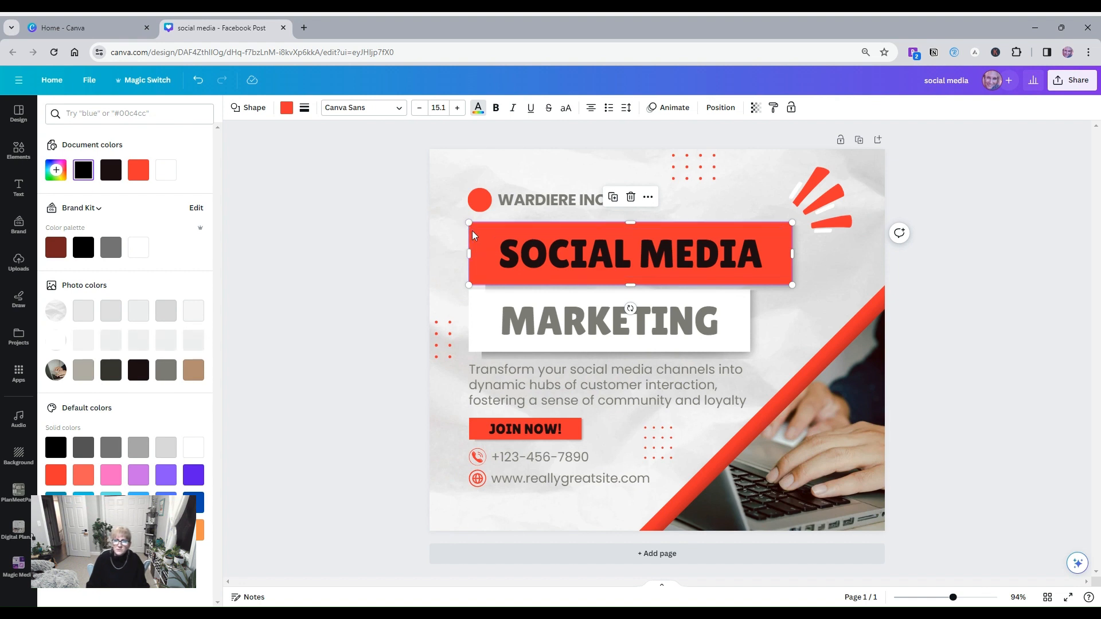
click(476, 231)
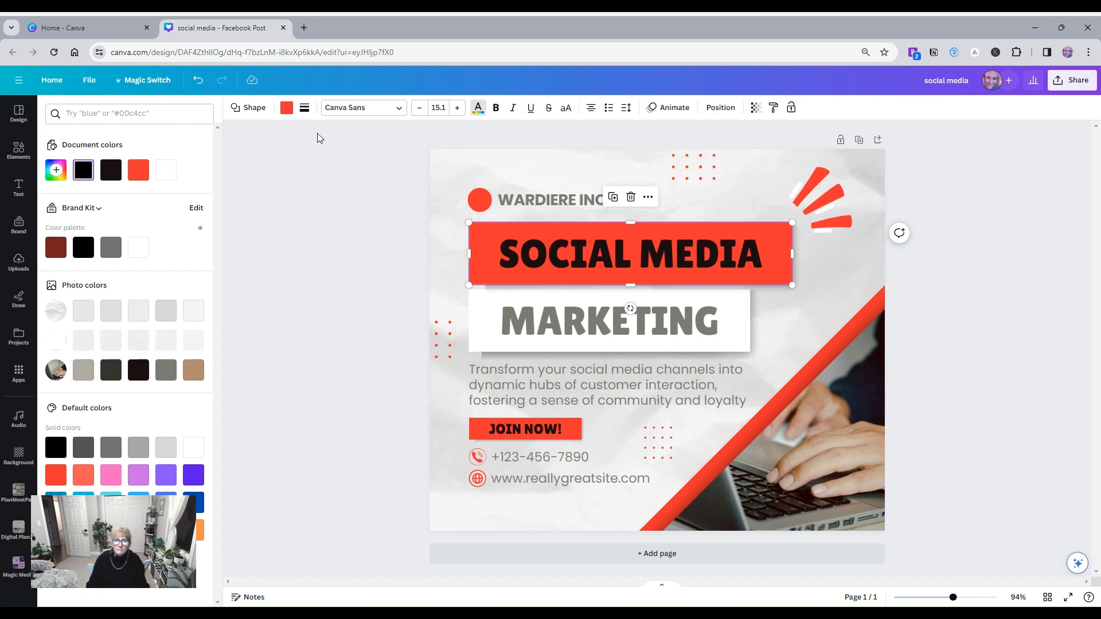
click(288, 115)
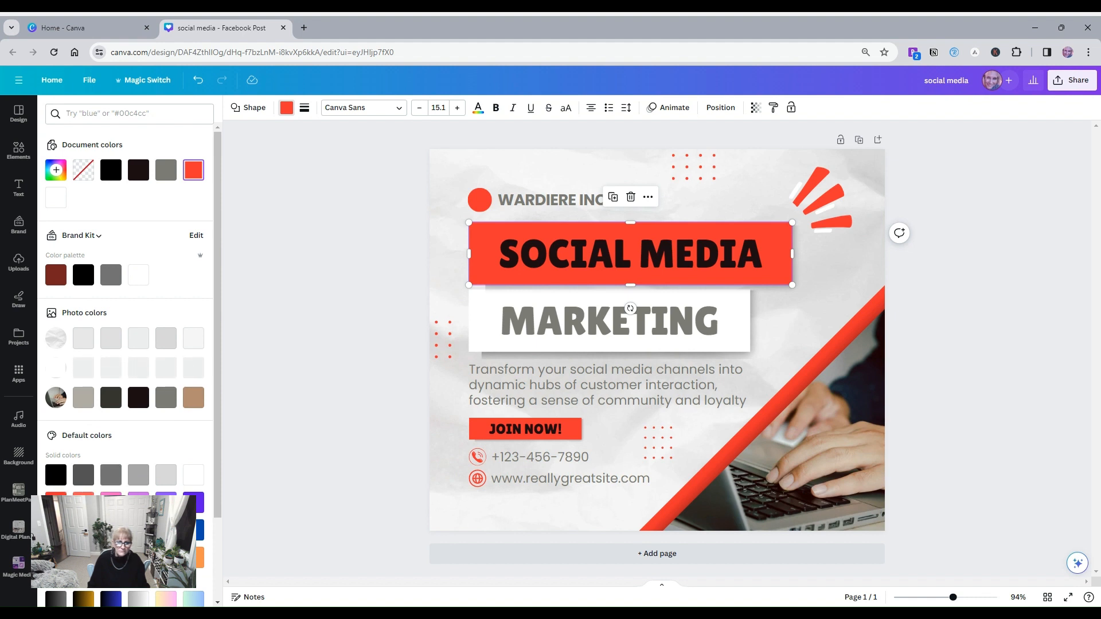
scroll(160, 447, down, 2)
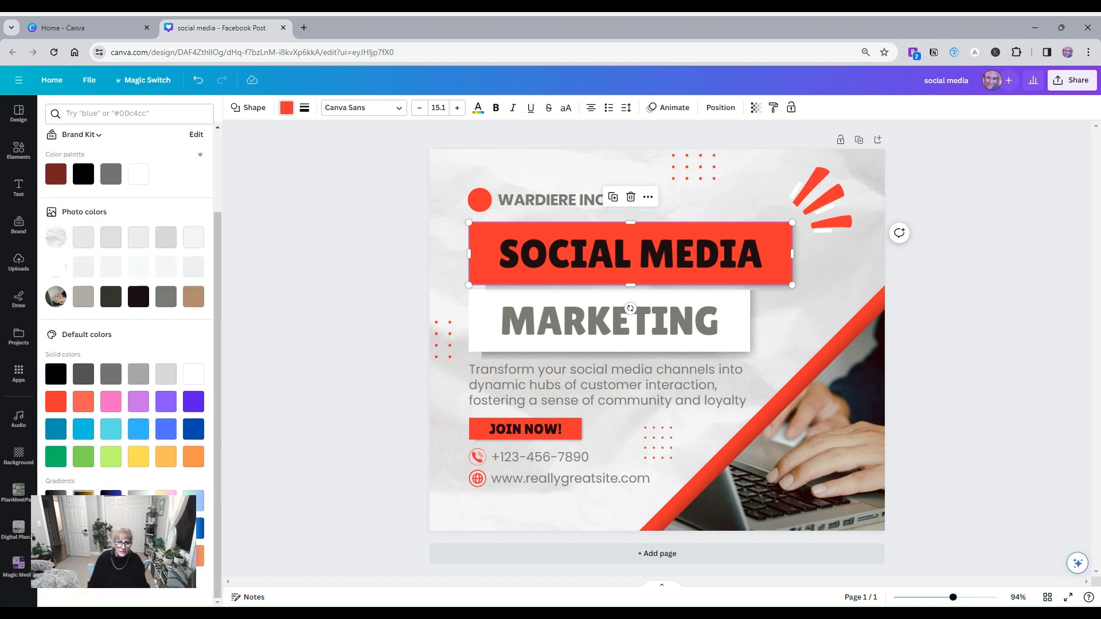
click(138, 497)
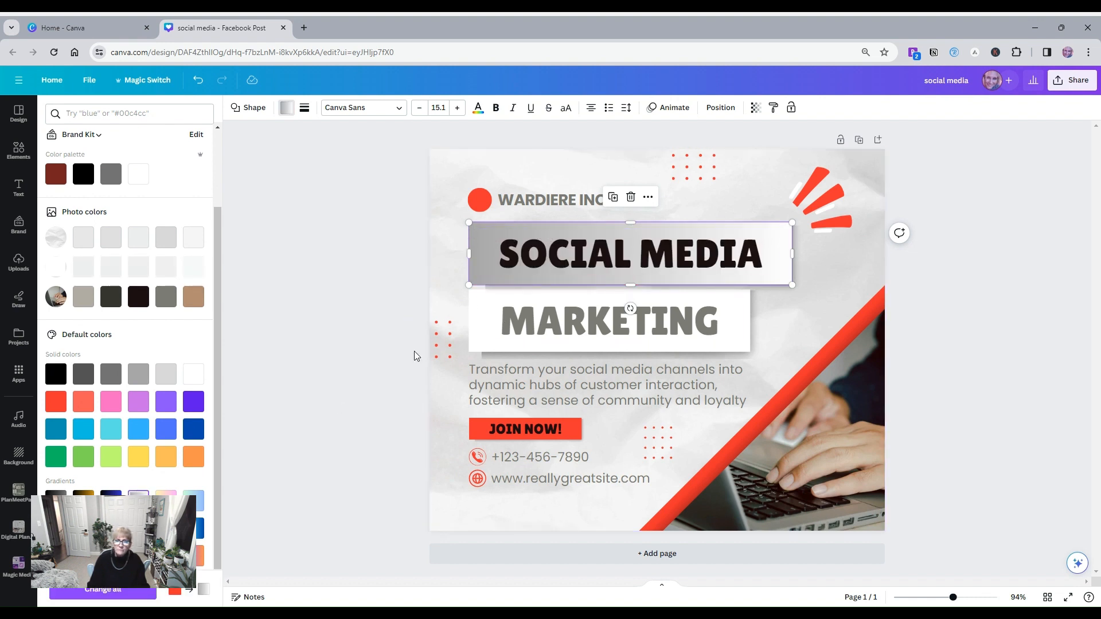
click(631, 441)
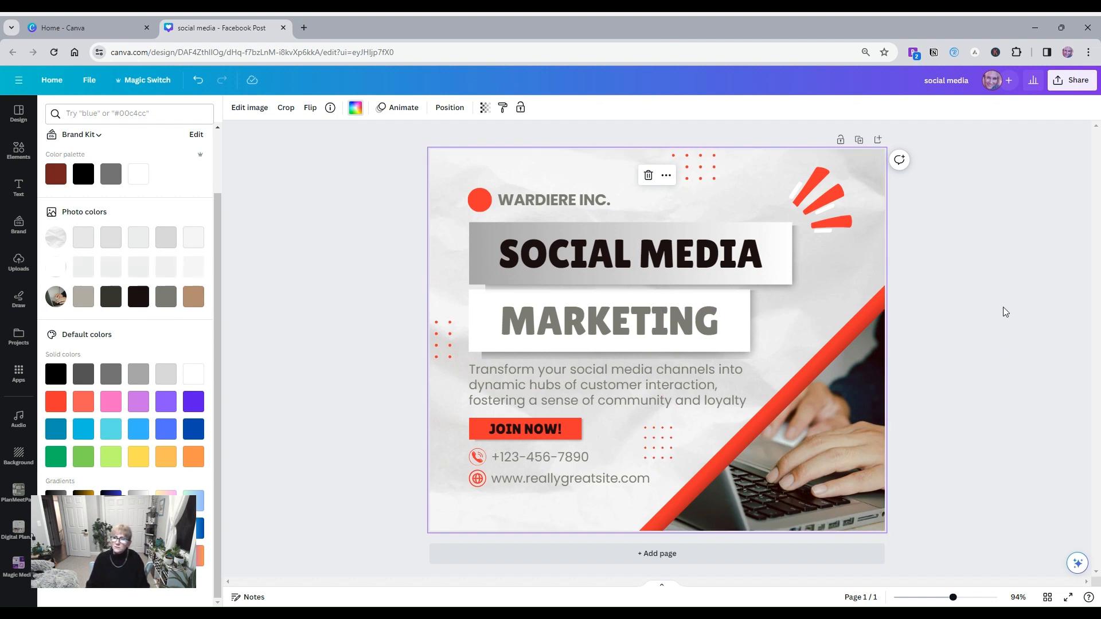
- View the sharing option for publishing the design straight to a Facebook Page, without connecting an account
click(1083, 83)
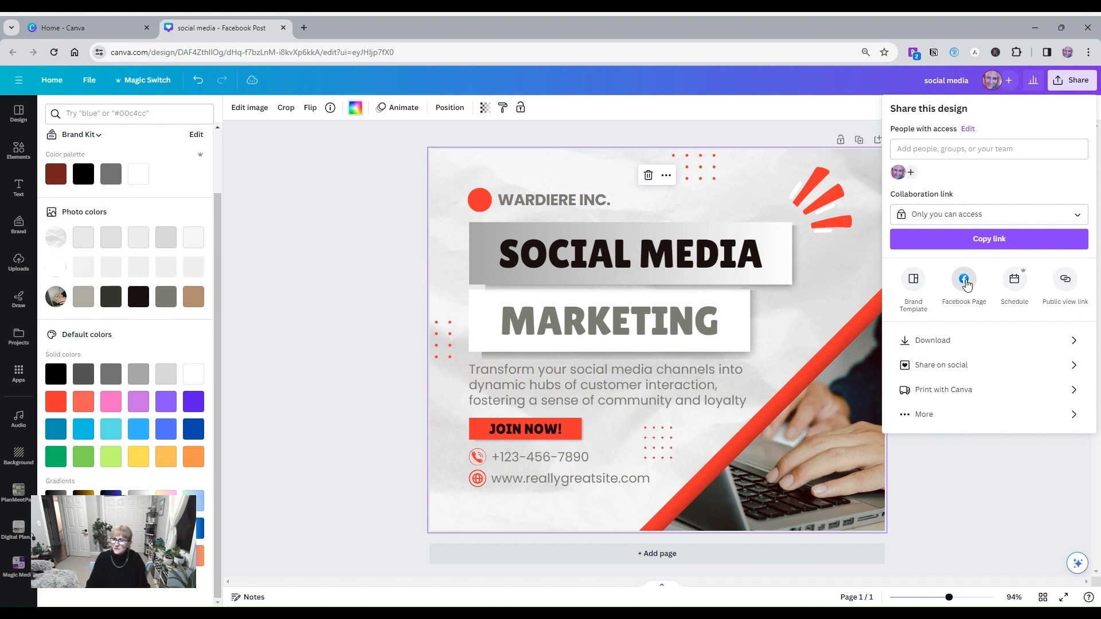
click(965, 280)
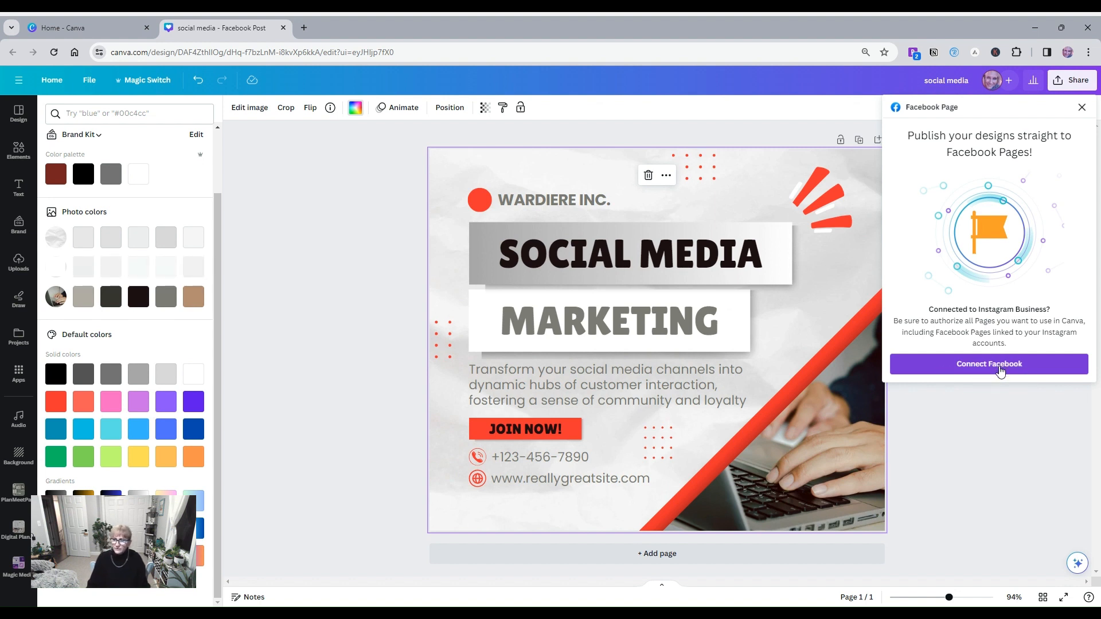
click(1081, 111)
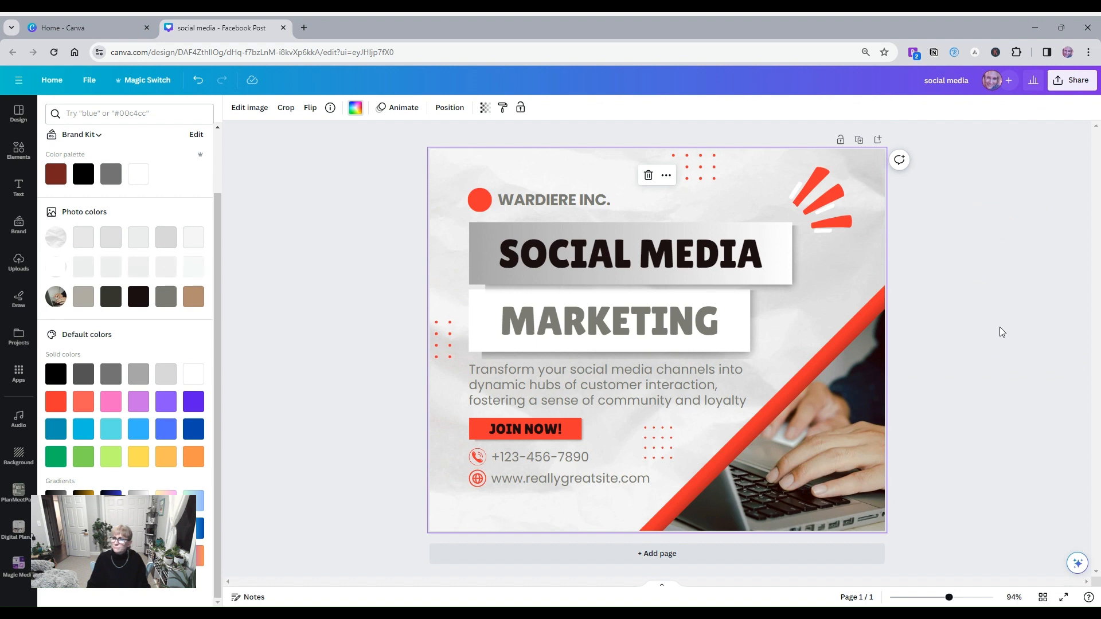
- Explore scheduling the post for January 6, 2024, view the channels it can be published to, and leave without scheduling
click(1071, 80)
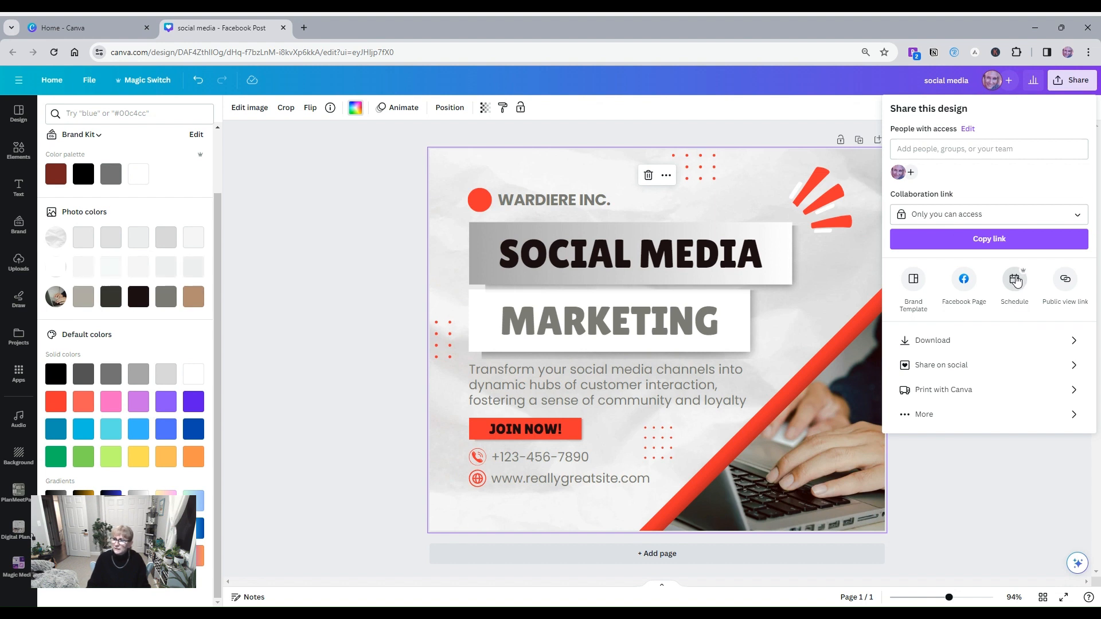
click(1014, 281)
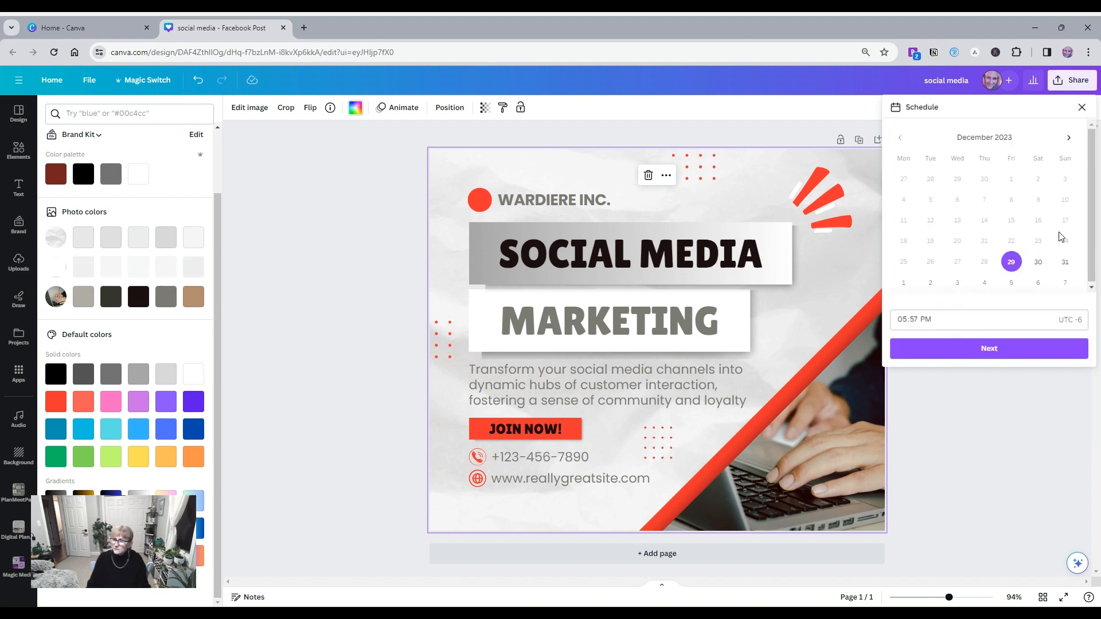
click(1038, 283)
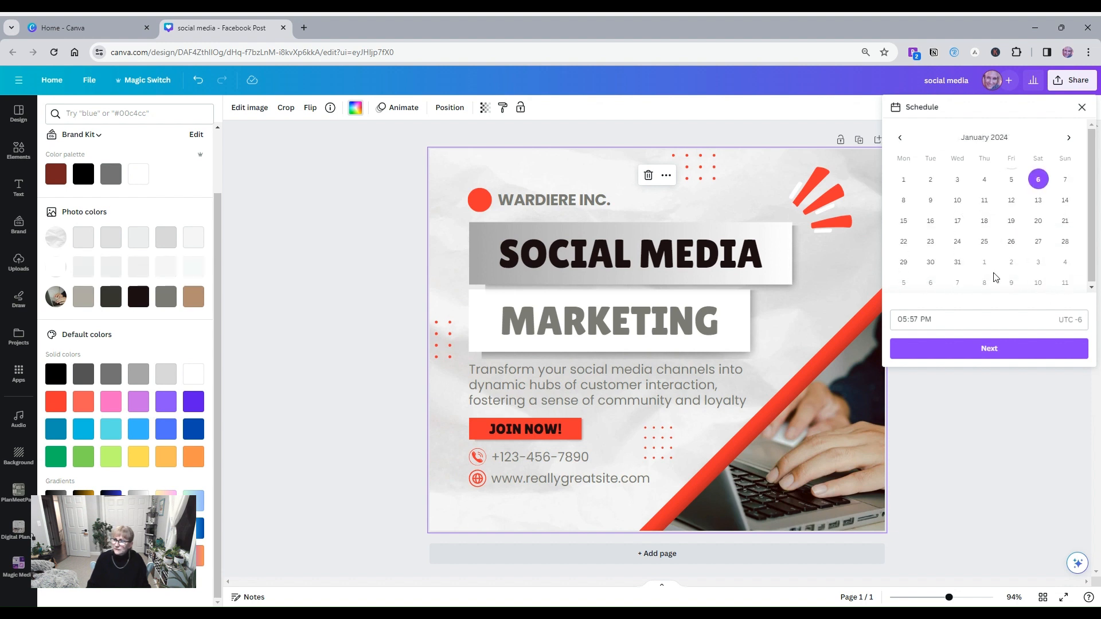
click(996, 347)
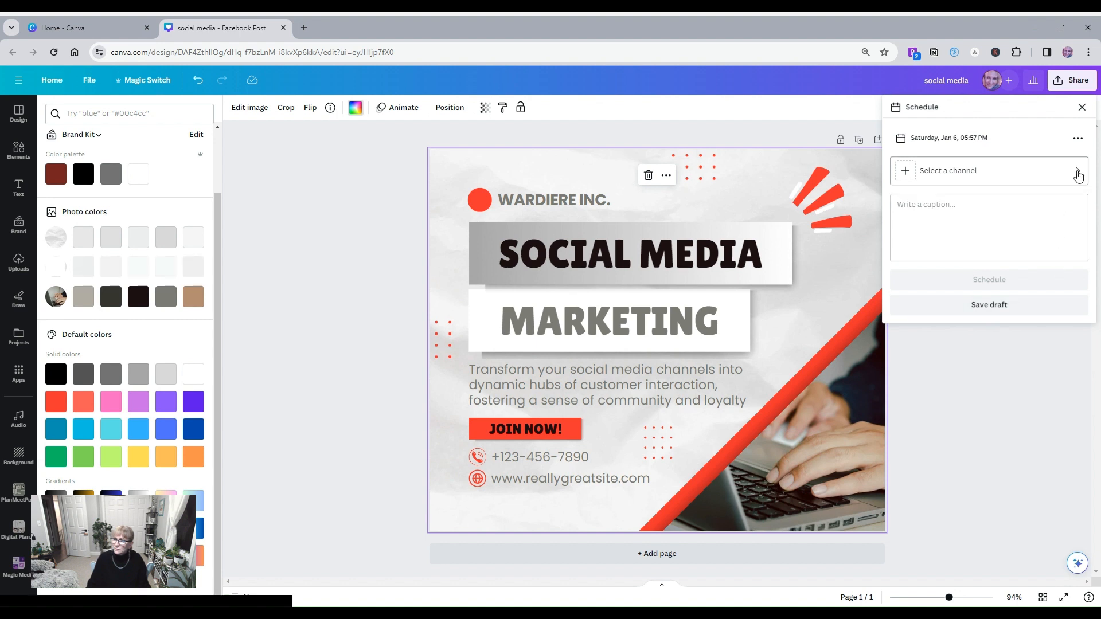
click(1074, 171)
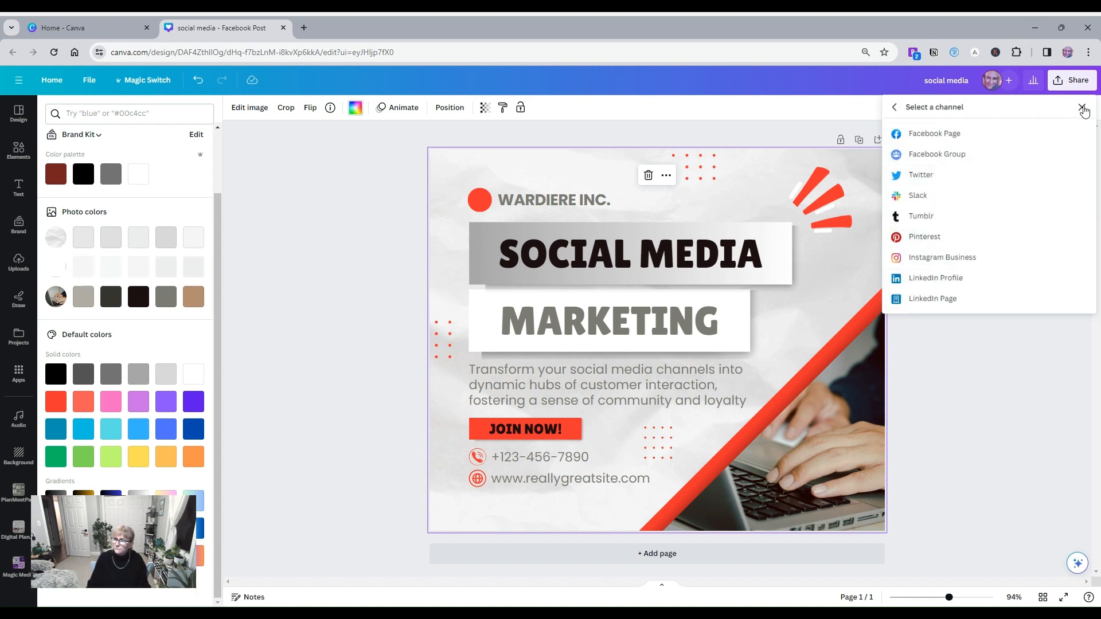
click(1082, 109)
- Create a public view link for the design
click(1071, 80)
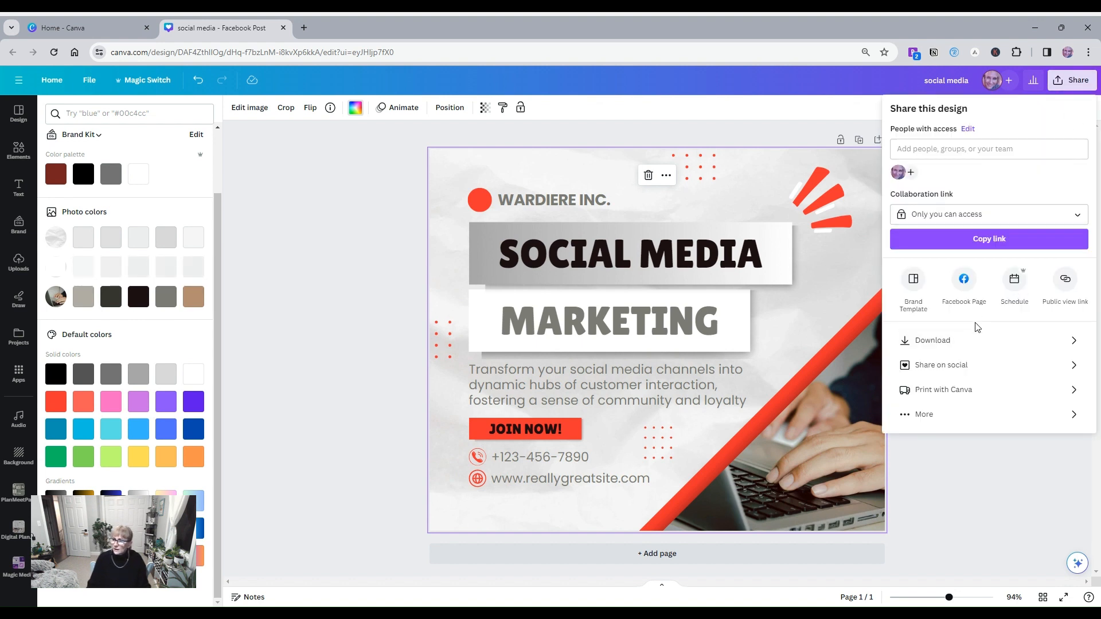
click(1064, 279)
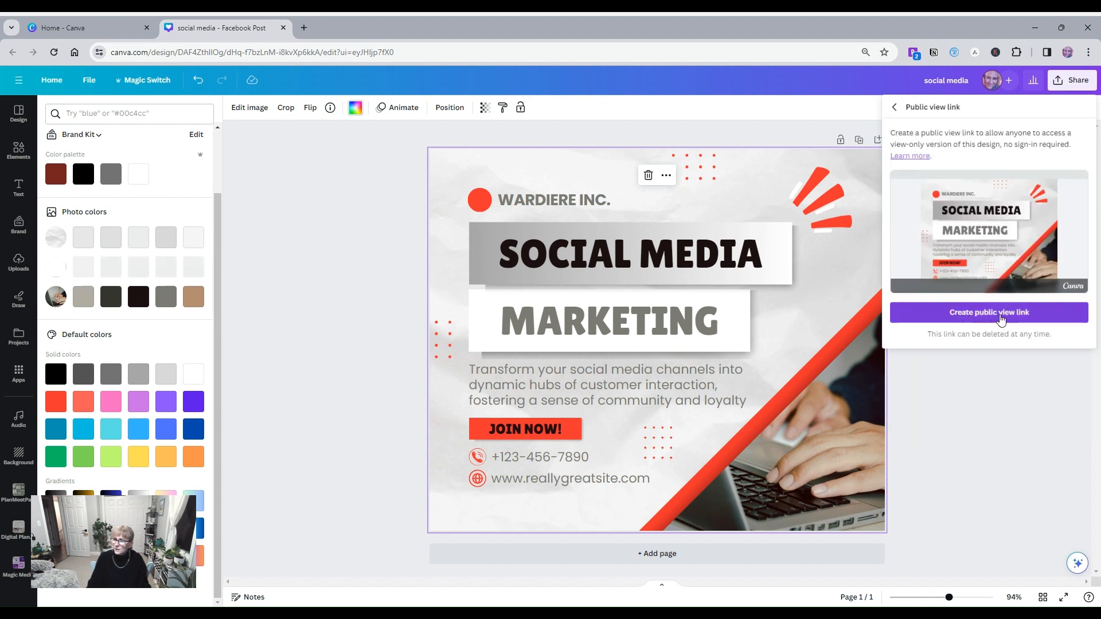
click(1000, 316)
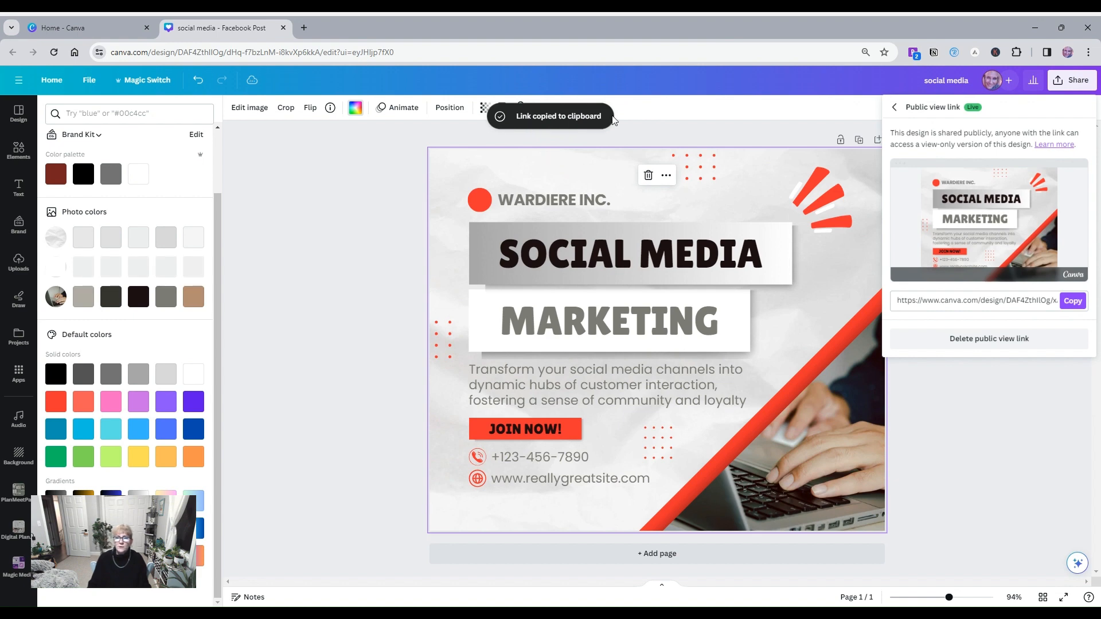
- Check the public view link by loading it in a new browser tab, and close that tab
click(303, 28)
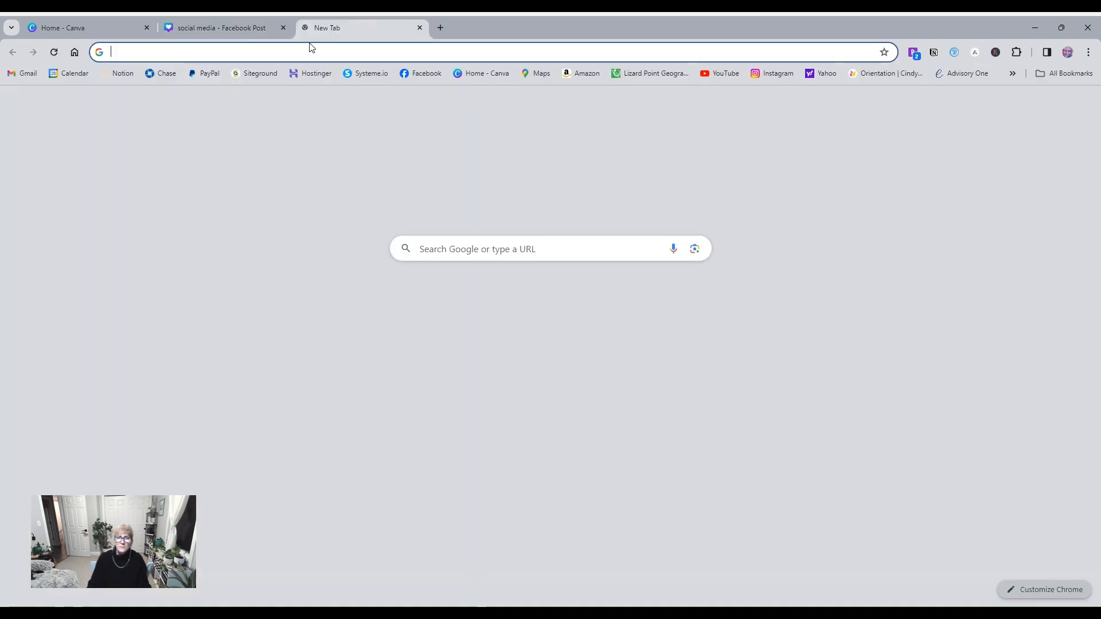
key(ctrl+v)
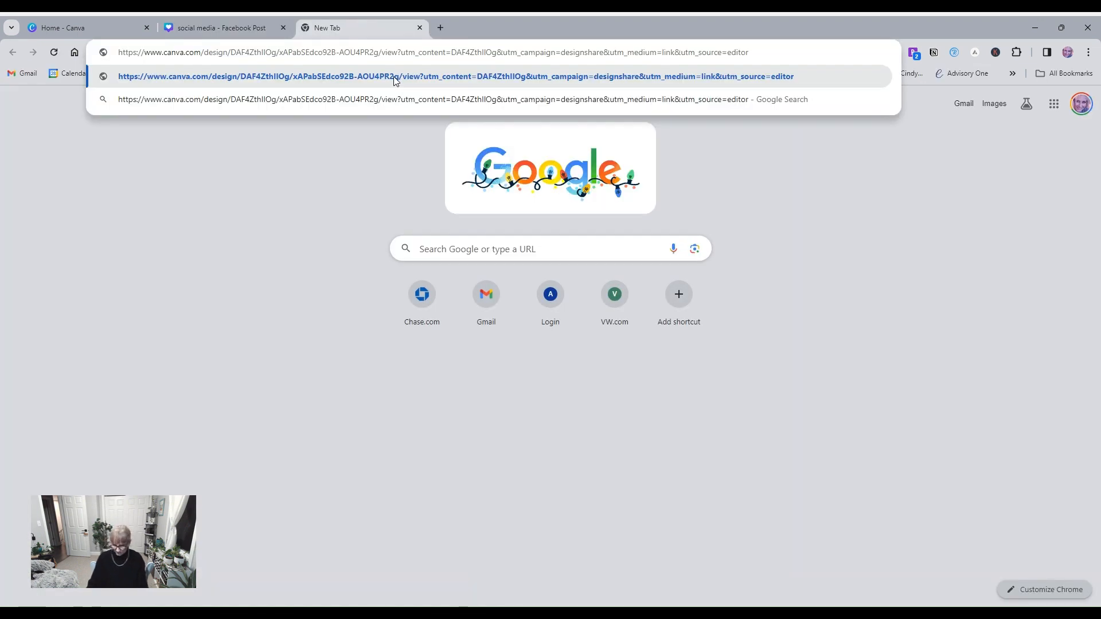
key(Return)
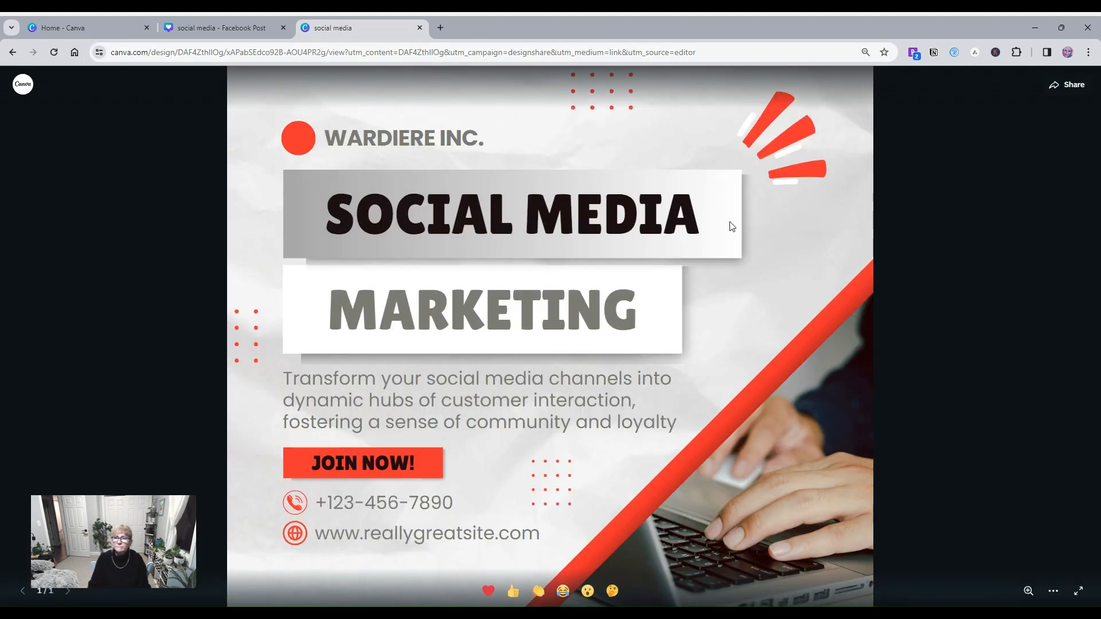
click(419, 28)
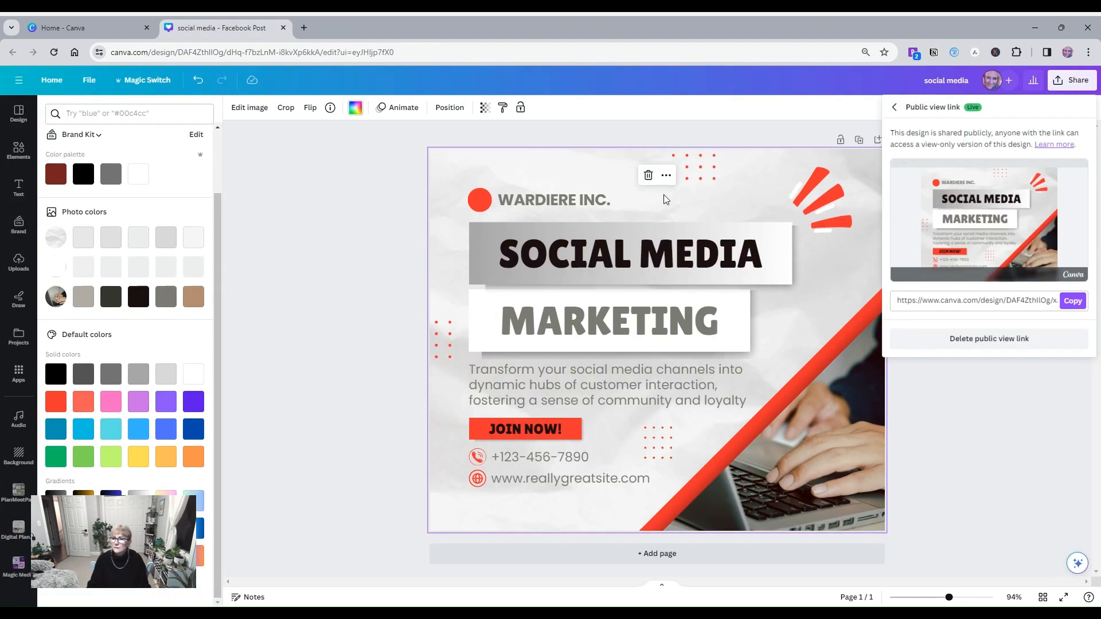
- Download the design as a PNG at size 1 (940 × 788 px)
click(896, 109)
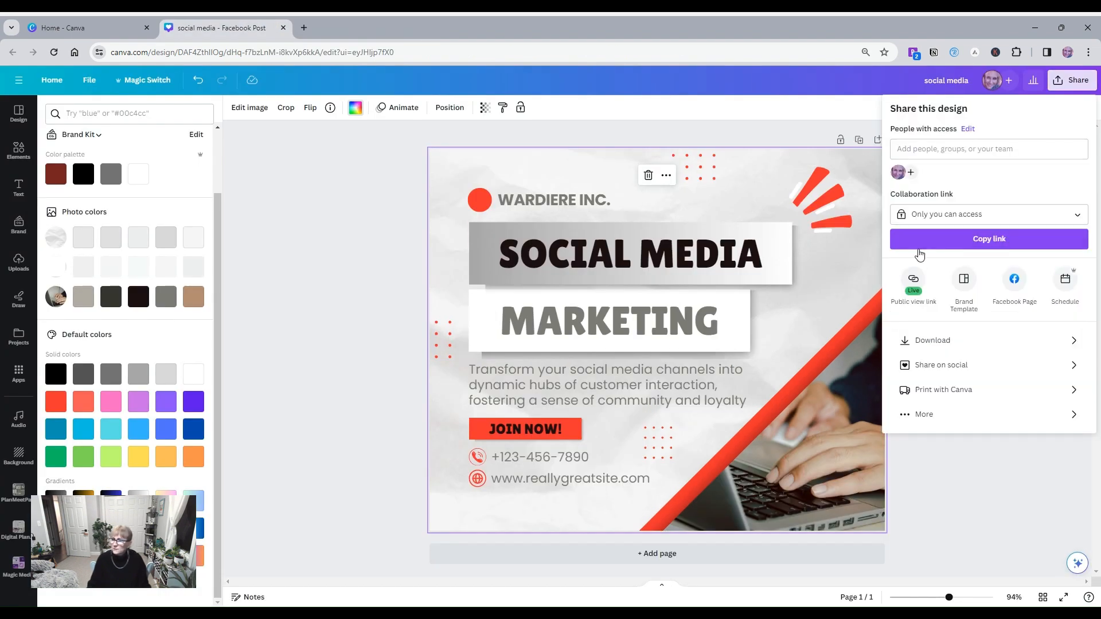
click(941, 342)
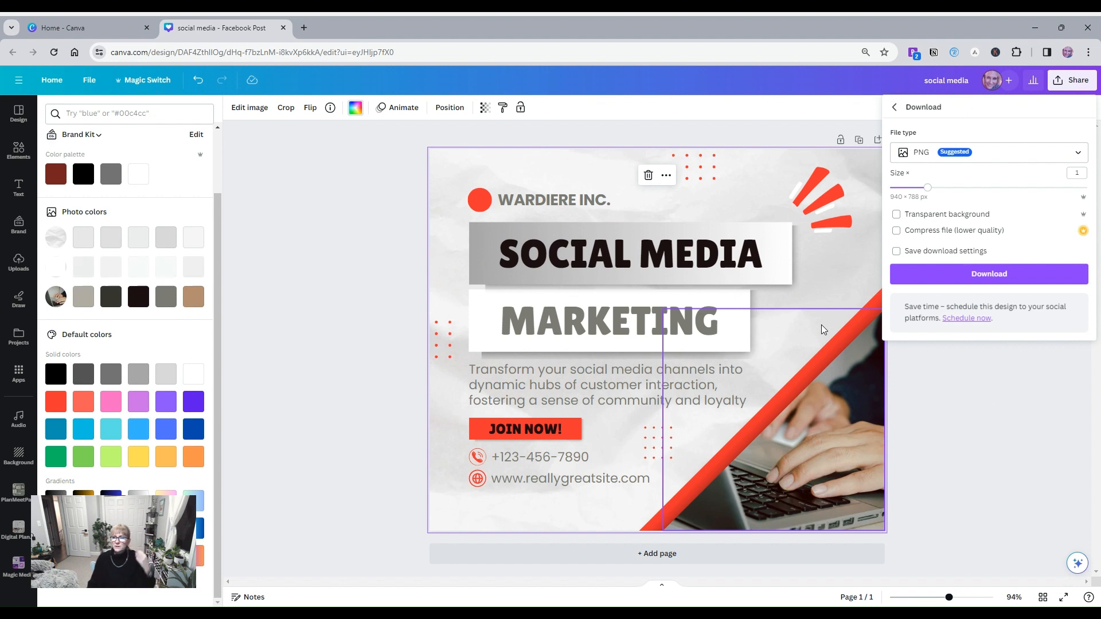
click(996, 275)
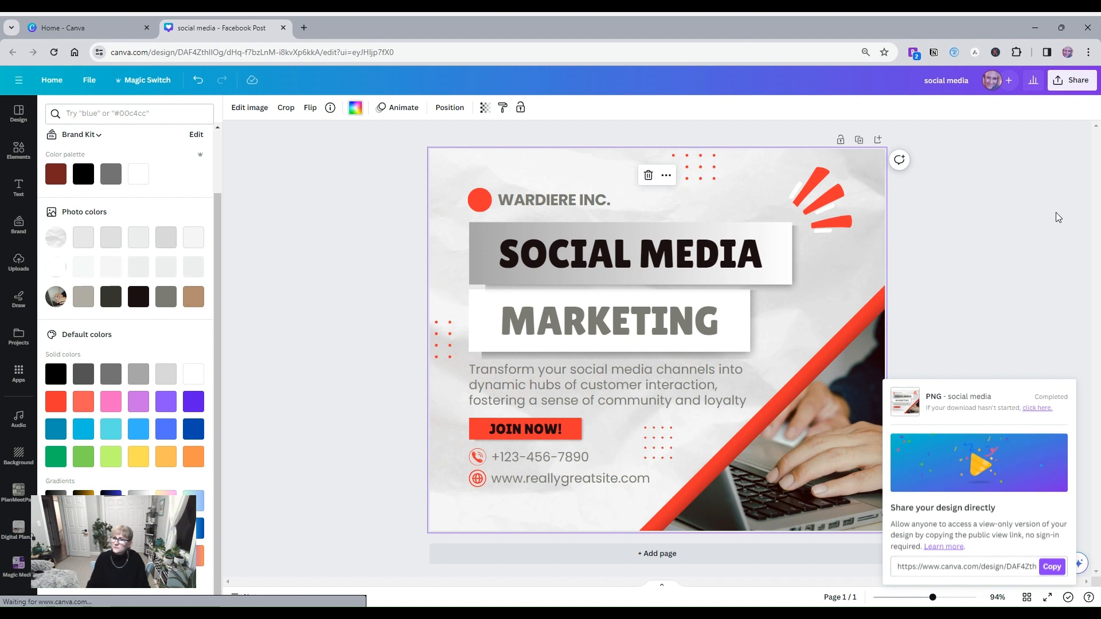
click(971, 224)
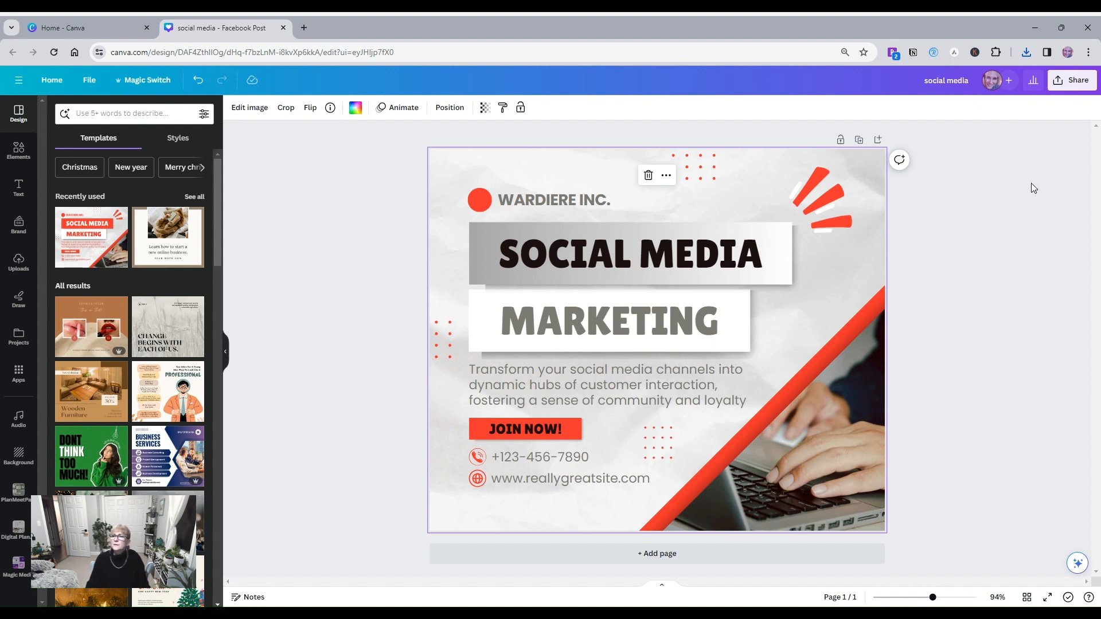
- View the social media platforms the design can be shared to, and return to the design
click(1074, 80)
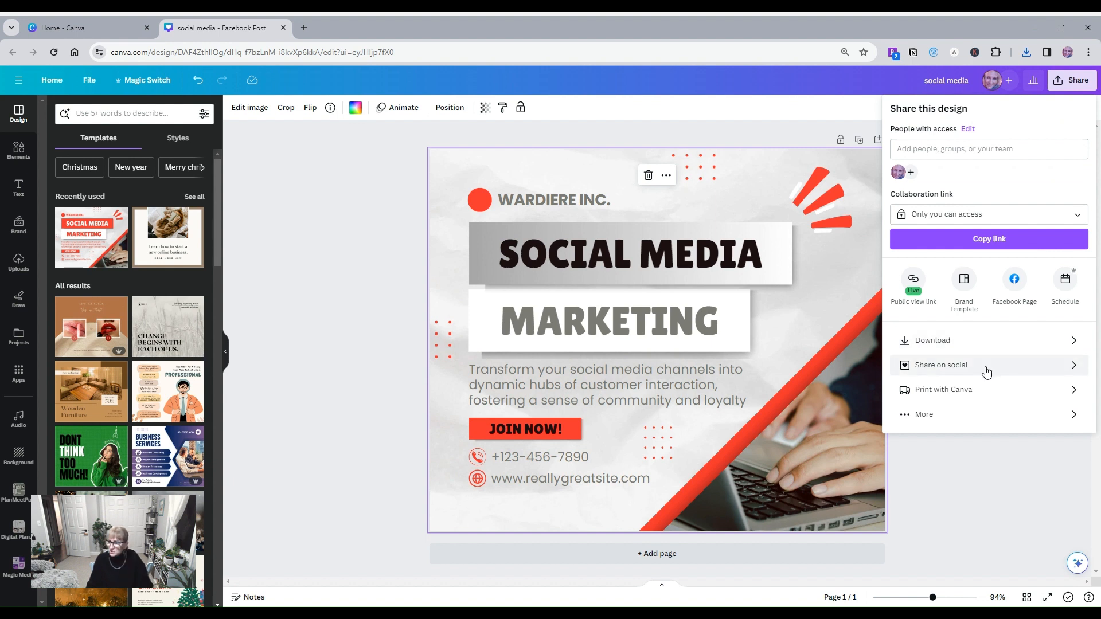
click(1076, 367)
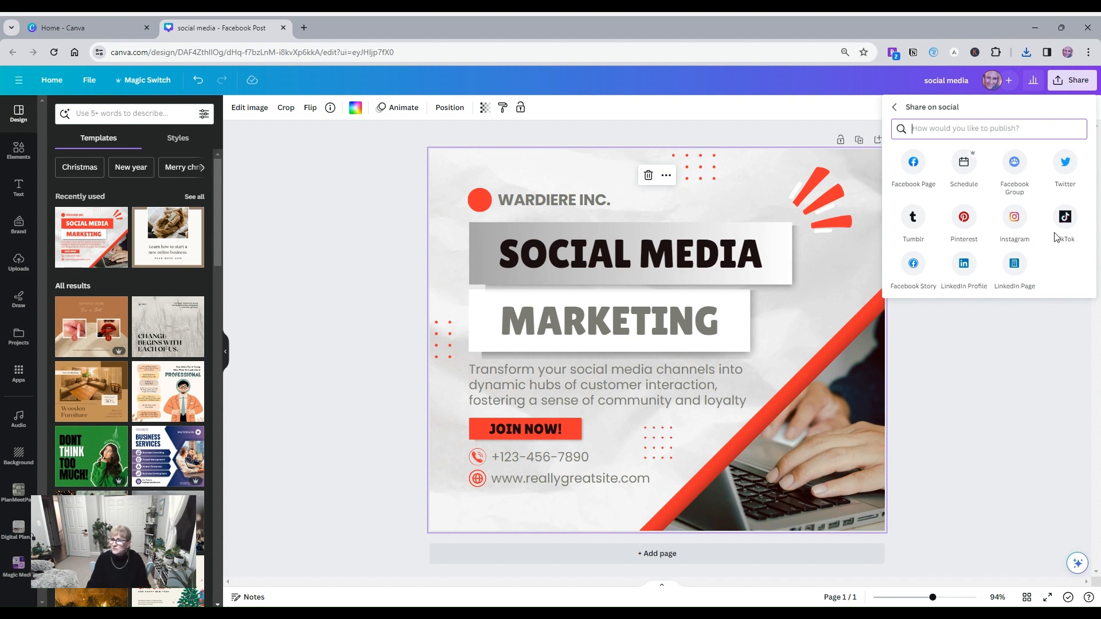
click(1006, 309)
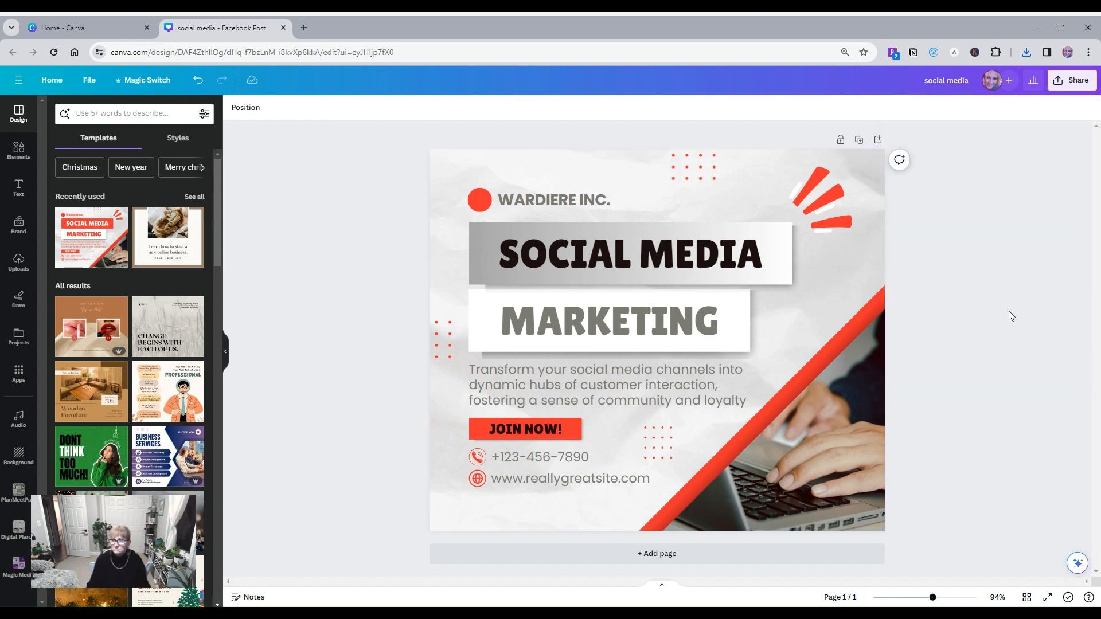